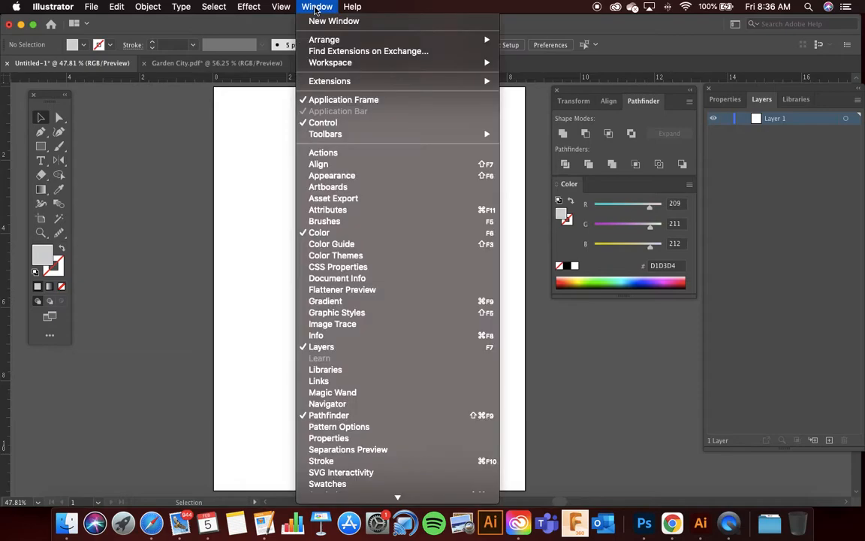
mouse_move(282, 6)
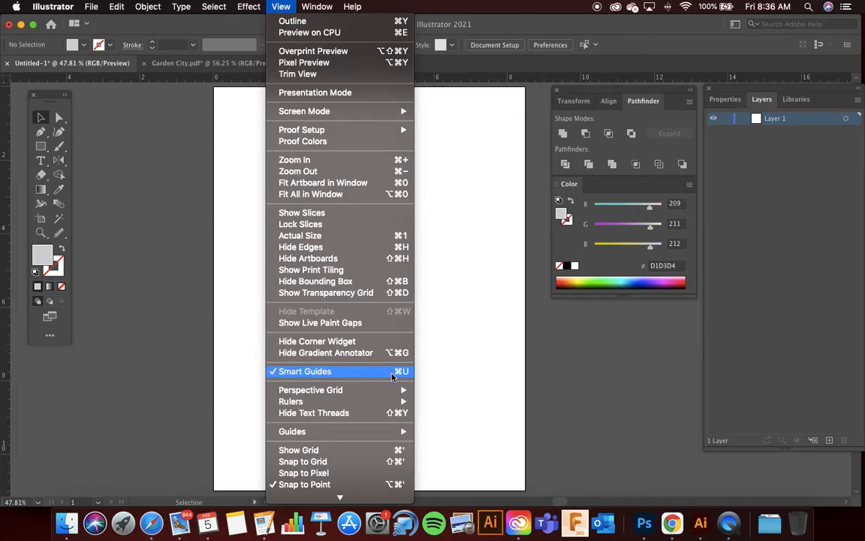
left_click(233, 336)
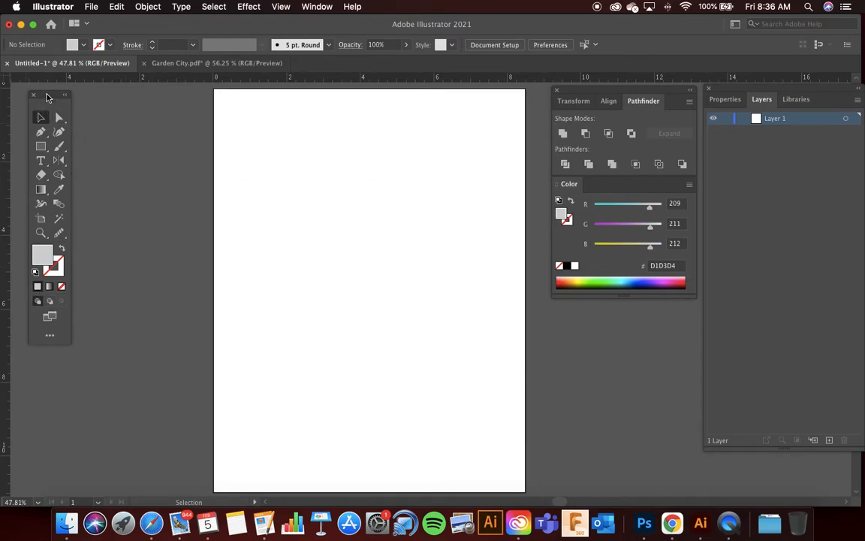
left_click_drag(47, 96, 41, 96)
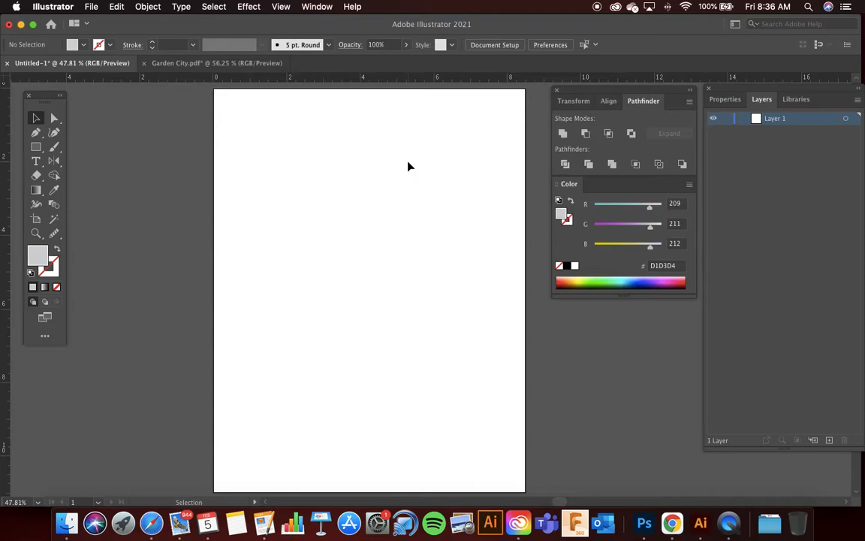
Step: Draw a vertical path segment about 5.2 in long down the middle of the page with the Pen tool
scroll(409, 166, "left", 3)
left_click(35, 133)
scroll(342, 189, "right", 4)
scroll(342, 190, "down", 1)
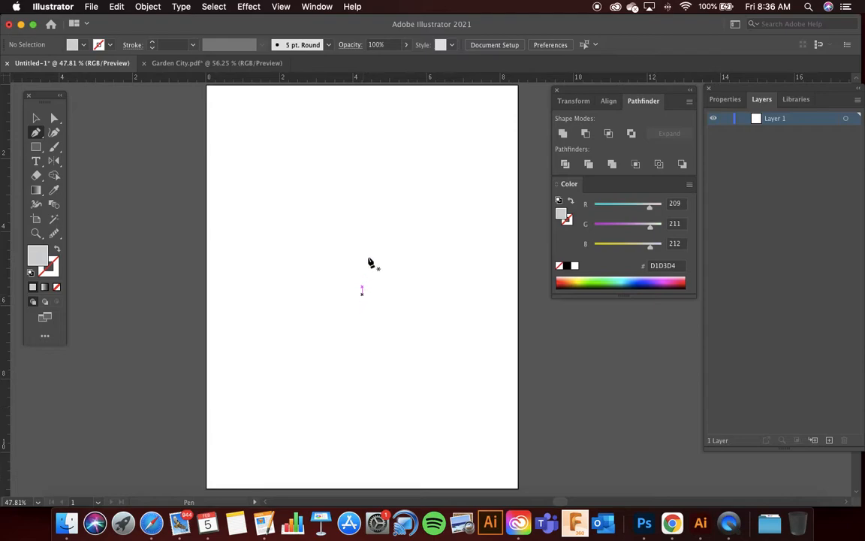
left_click(362, 173)
left_click(362, 286)
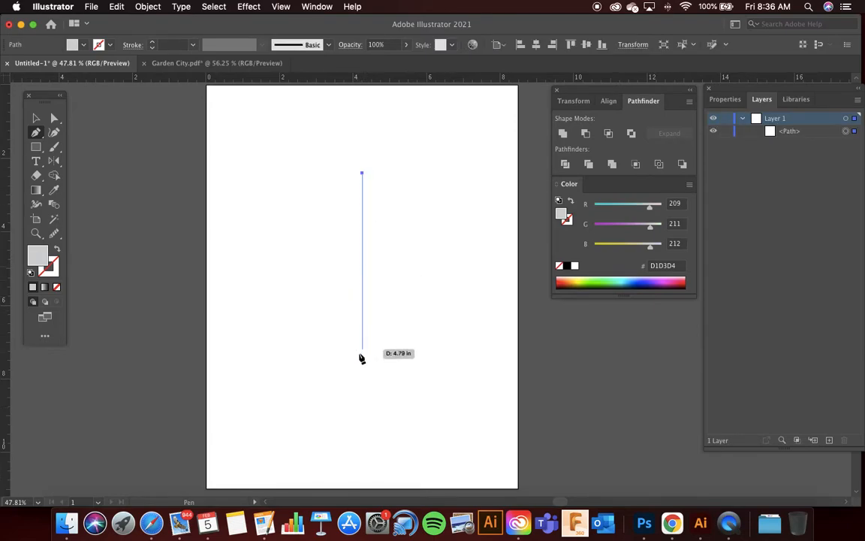
left_click(362, 363)
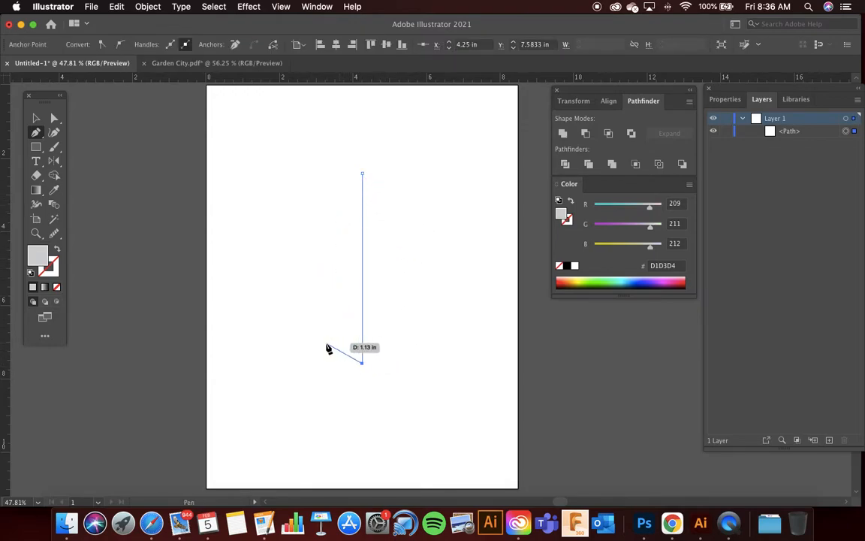
Step: Continue the path up the left with a curved side and a concave corner notch, closing it into a half-shield
left_click_drag(291, 325, 268, 292)
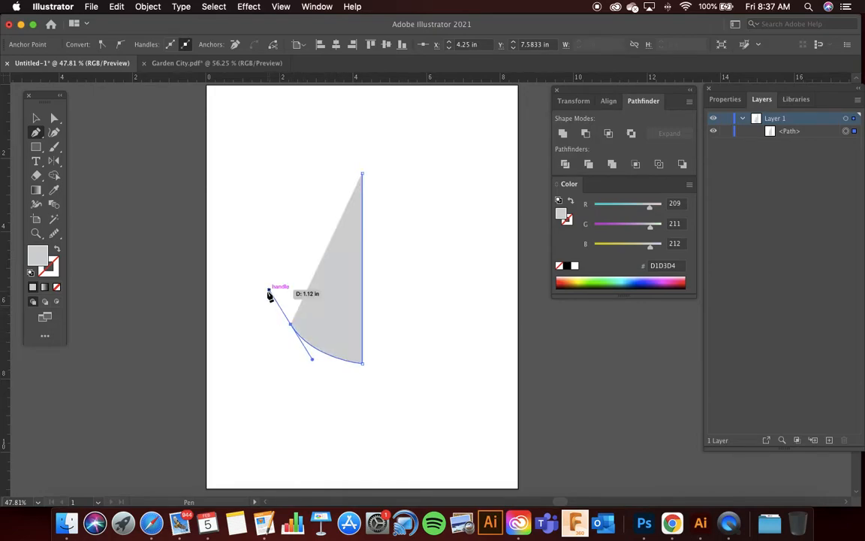
left_click(260, 195)
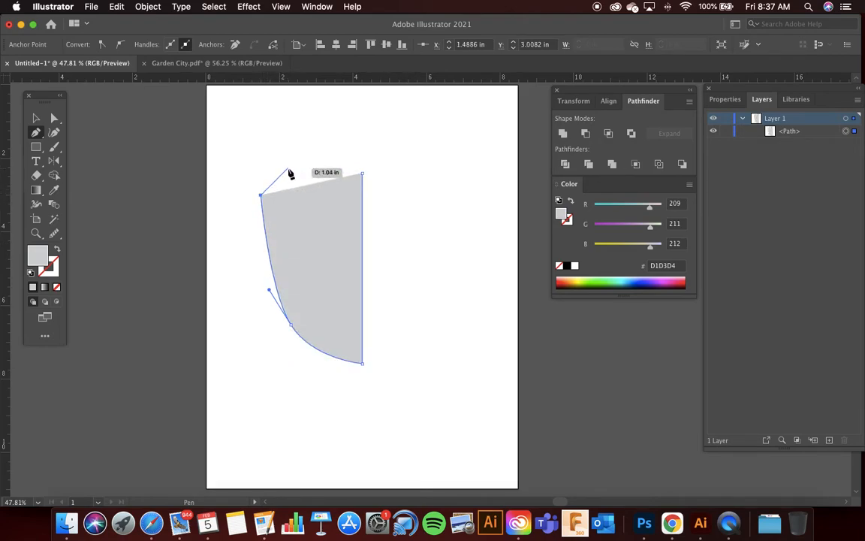
left_click_drag(288, 174, 282, 147)
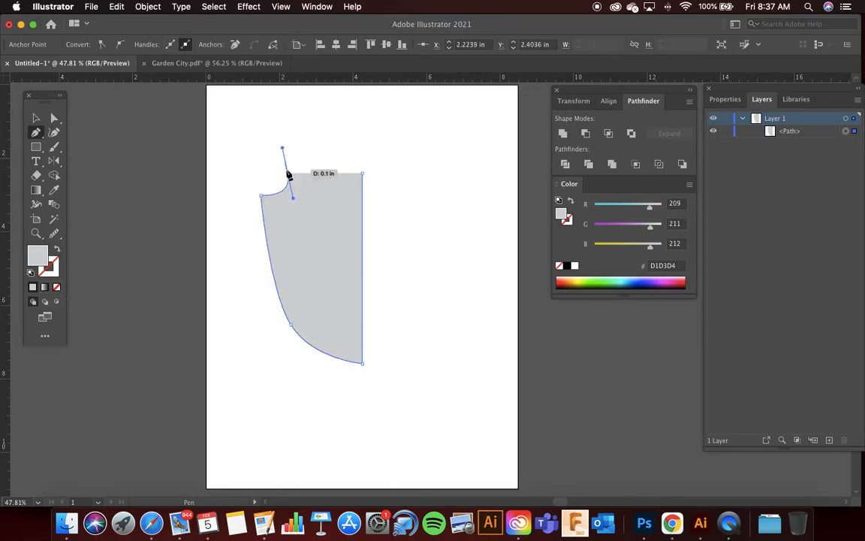
left_click(288, 174)
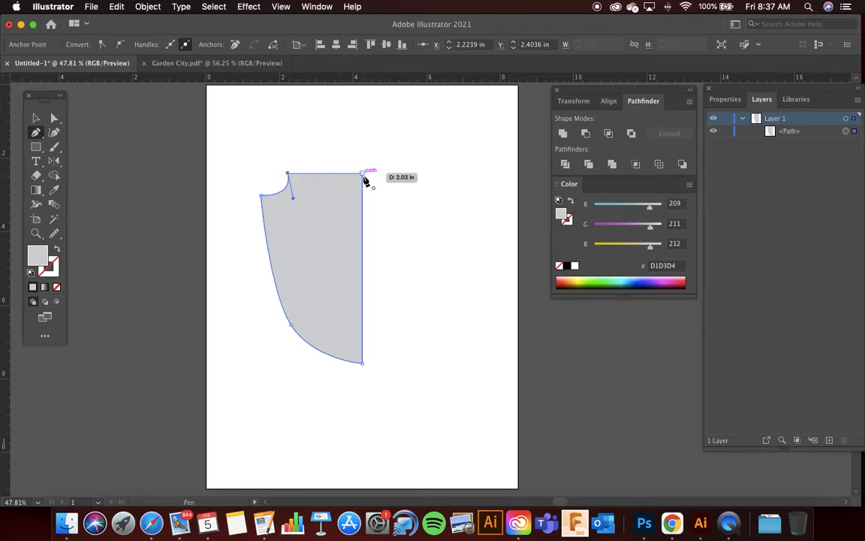
left_click(362, 173)
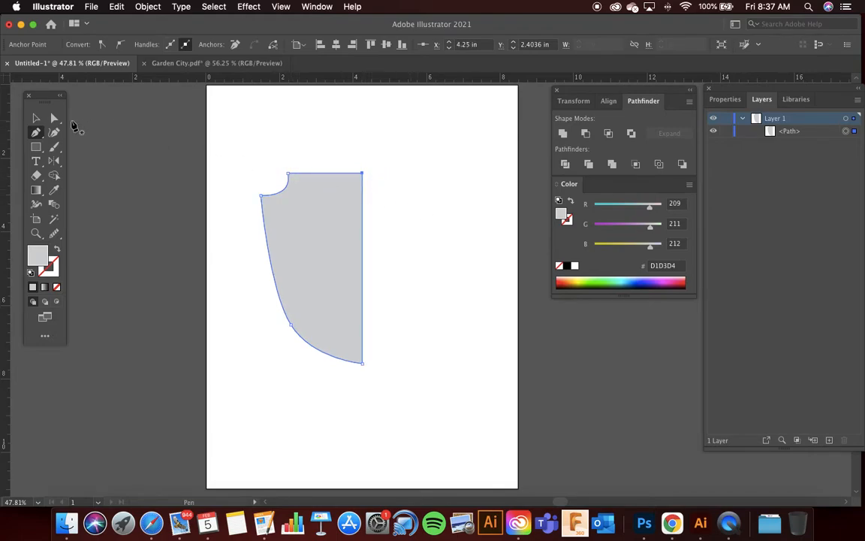
Step: Raise the anchor point at the top of the half-shield's straight edge so the upper edge slopes towards the centre
left_click(55, 118)
left_click(227, 135)
left_click_drag(363, 174, 363, 163)
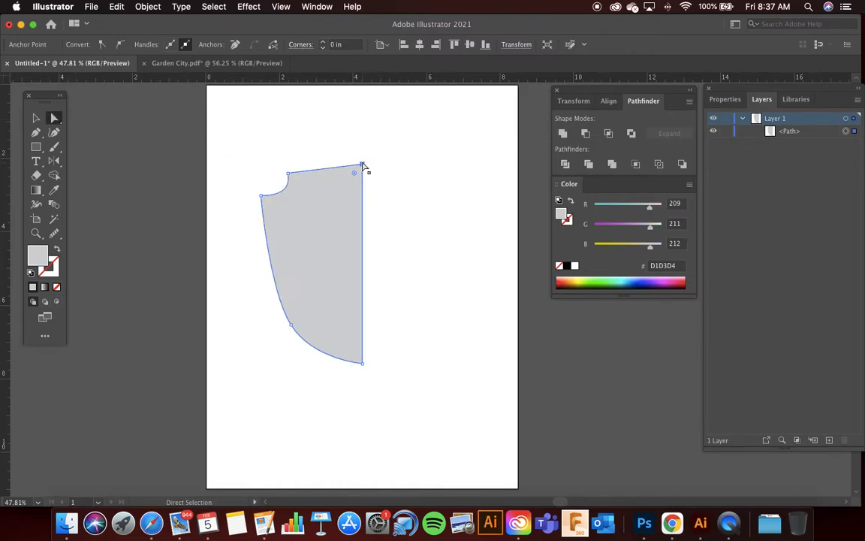
Step: Move the half-shield a little to the left and fill it with dark blue 114960
left_click(36, 118)
left_click(413, 170)
left_click(352, 212)
left_click_drag(330, 251, 306, 247)
double_click(43, 257)
mouse_move(320, 313)
left_mouse_down()
mouse_move(334, 403)
mouse_move(324, 377)
left_mouse_up()
left_click(484, 287)
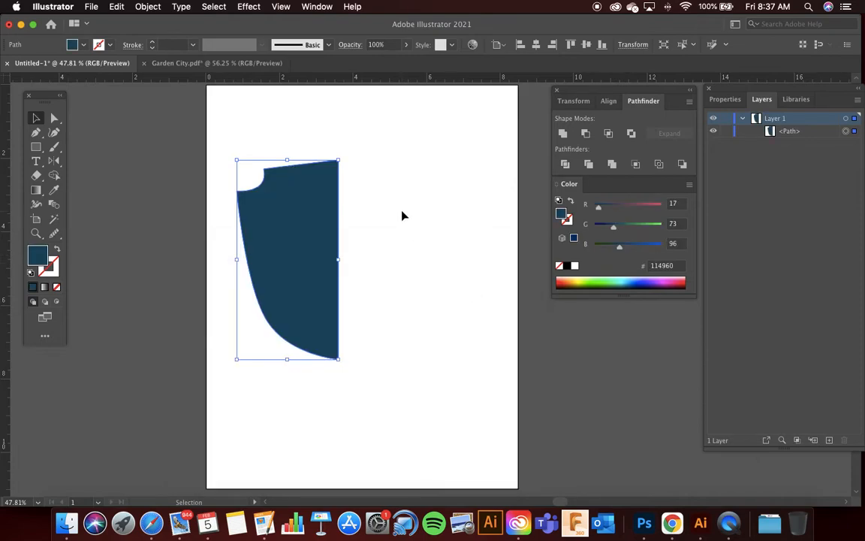
Step: Shift the half-shield slightly back to the right
left_click(402, 214)
left_click_drag(289, 236, 299, 237)
left_click(432, 224)
left_click(326, 259)
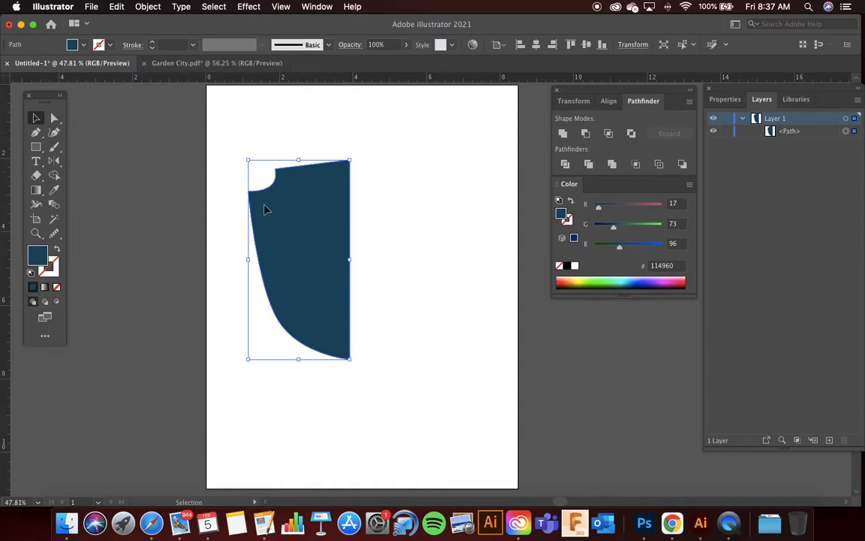
Step: Reflect a copy of the half-shield across the vertical axis
left_click(395, 236)
left_click(307, 234)
left_click_drag(54, 163, 121, 192)
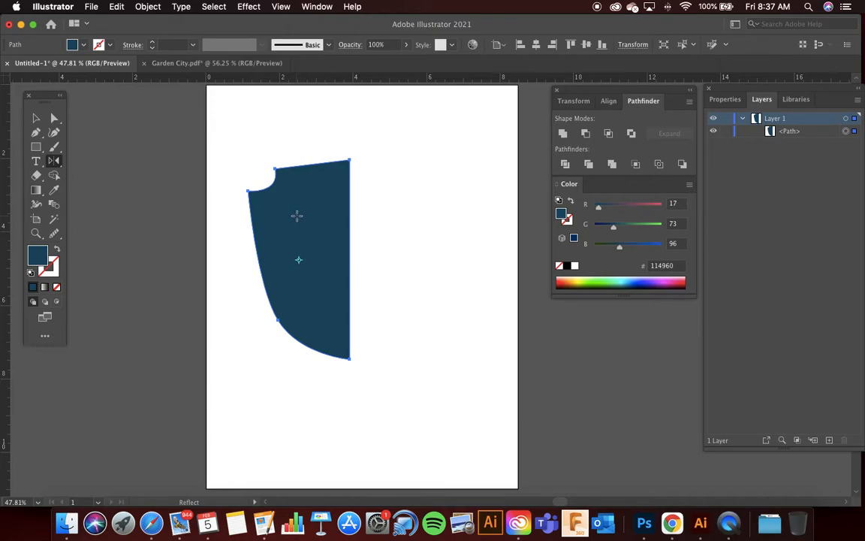
key("Return")
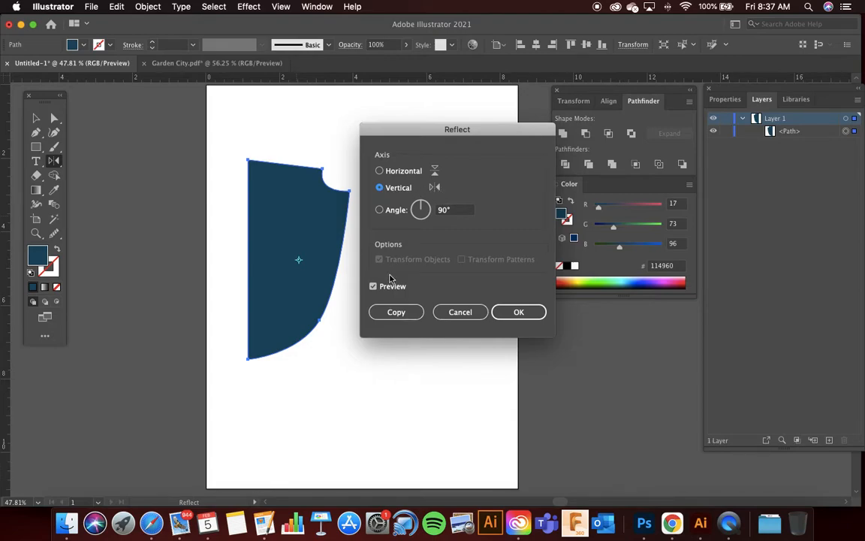
left_click(397, 312)
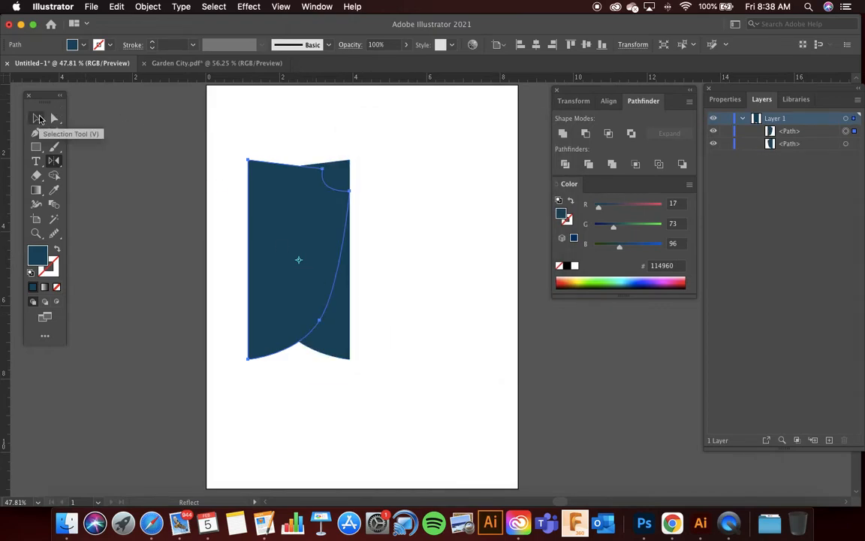
Step: Move the mirrored copy to the right until its straight edge meets the original's, forming a full shield
left_click(39, 119)
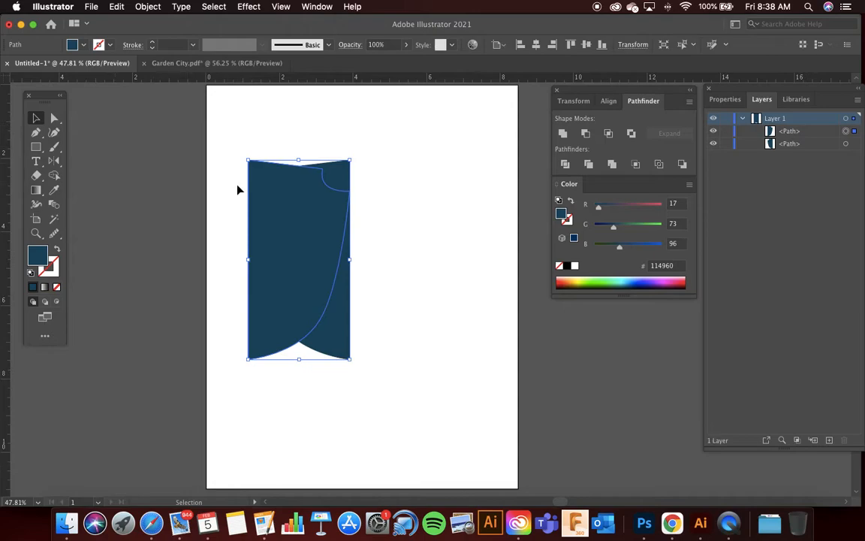
left_click_drag(280, 223, 377, 222)
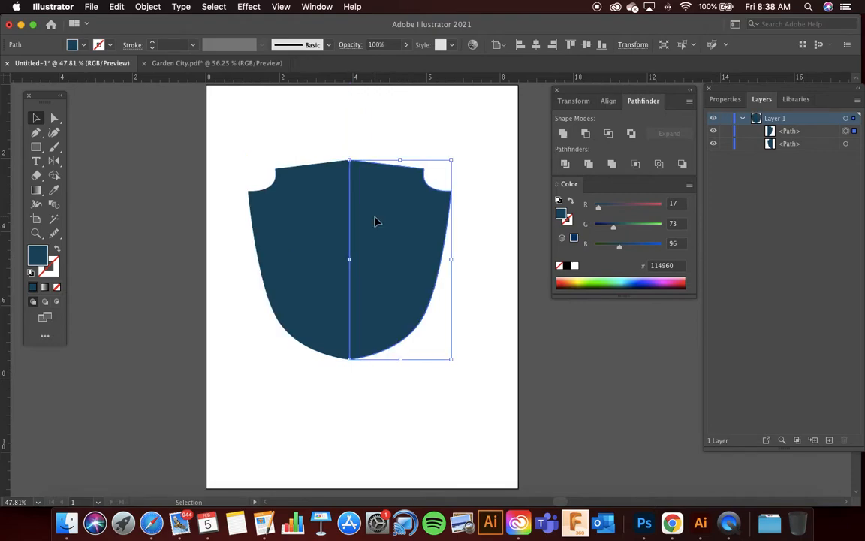
scroll(376, 220, "right", 1)
left_click(355, 156)
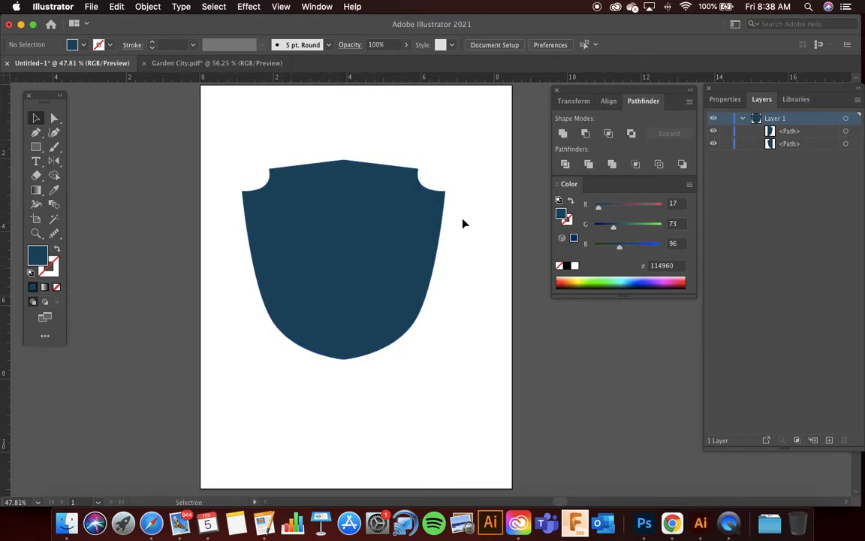
Step: Unite the two shield halves into a single shape with the Pathfinder
left_click_drag(263, 120, 418, 384)
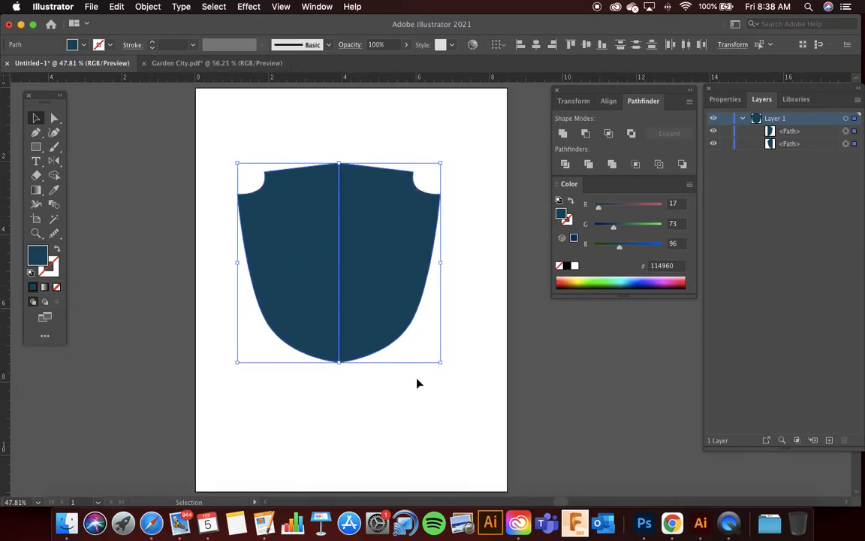
left_click(563, 135)
left_click(394, 135)
Step: Stretch the shield taller by its lower edge and reposition it near the centre of the page
left_click(332, 240)
left_click_drag(332, 239, 343, 251)
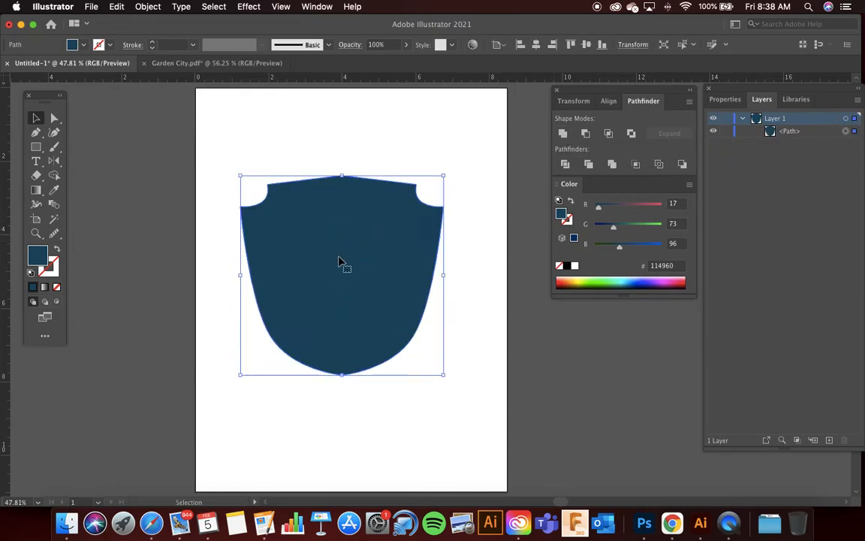
left_click_drag(342, 374, 341, 408)
left_click_drag(340, 335, 347, 320)
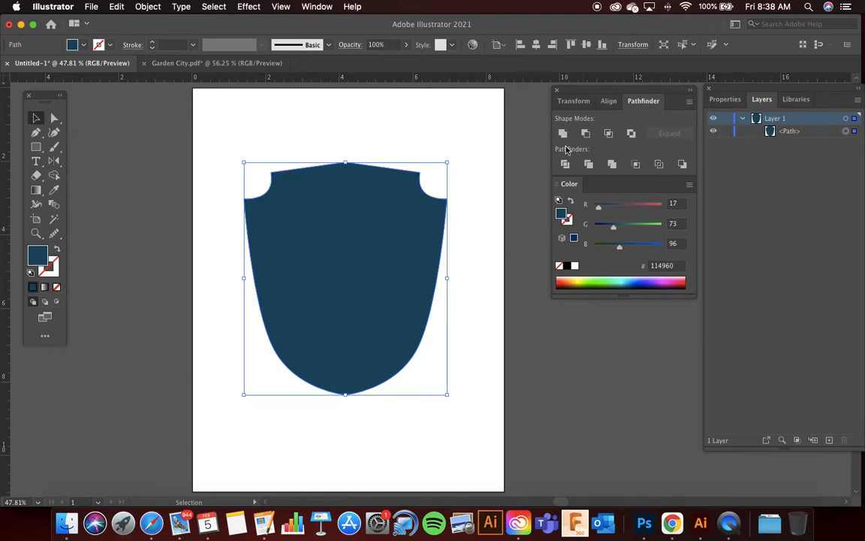
left_click(344, 119)
left_click(344, 188)
scroll(339, 222, "right", 1)
scroll(338, 223, "right", 2)
Step: Rename the shield's path in Layer 1 as Sheild
left_click(315, 124)
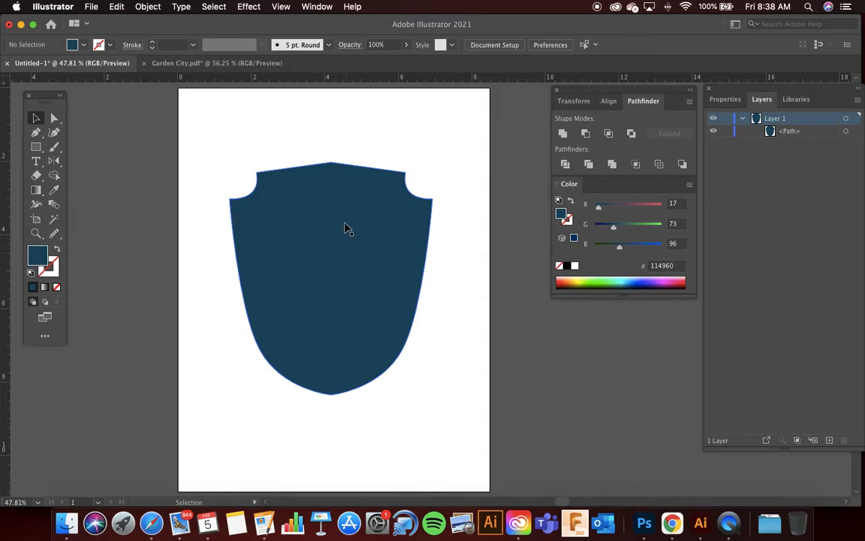
double_click(790, 132)
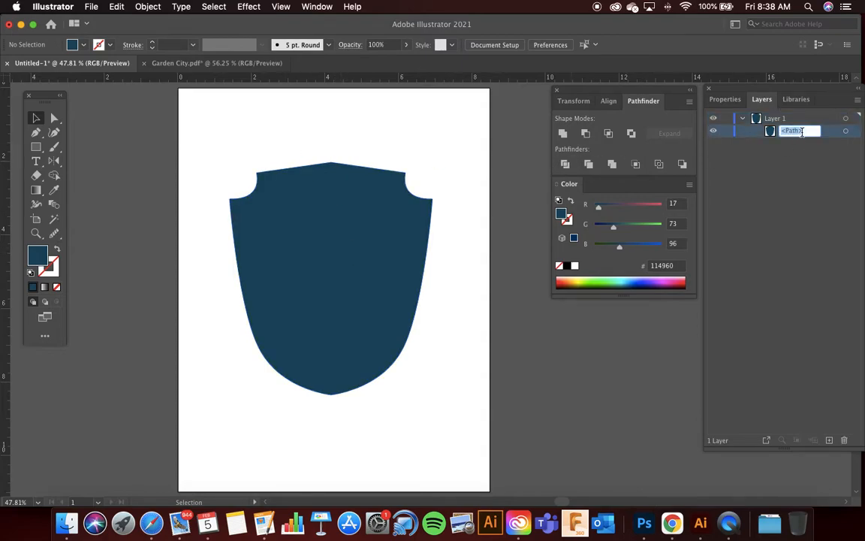
type("Sheild")
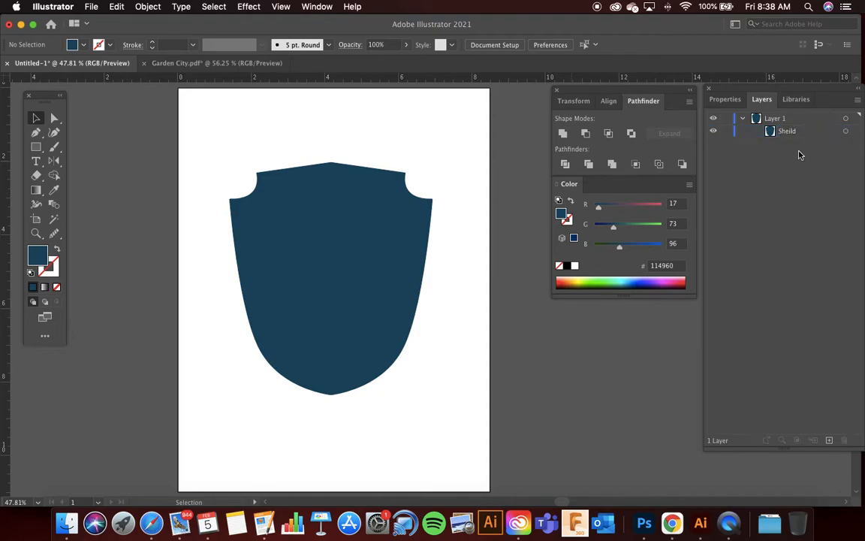
Step: Duplicate the Sheild path, hide the lower copy and select the visible one
left_click(800, 288)
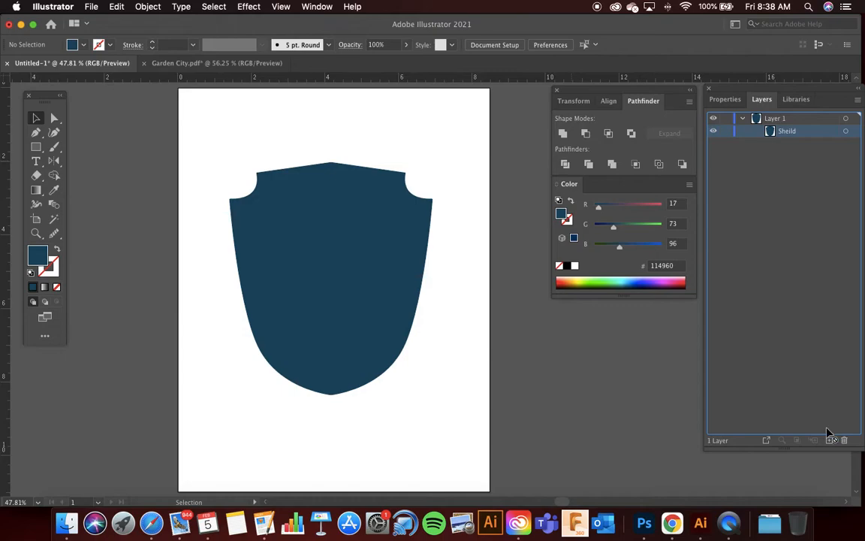
left_click_drag(829, 440, 829, 440)
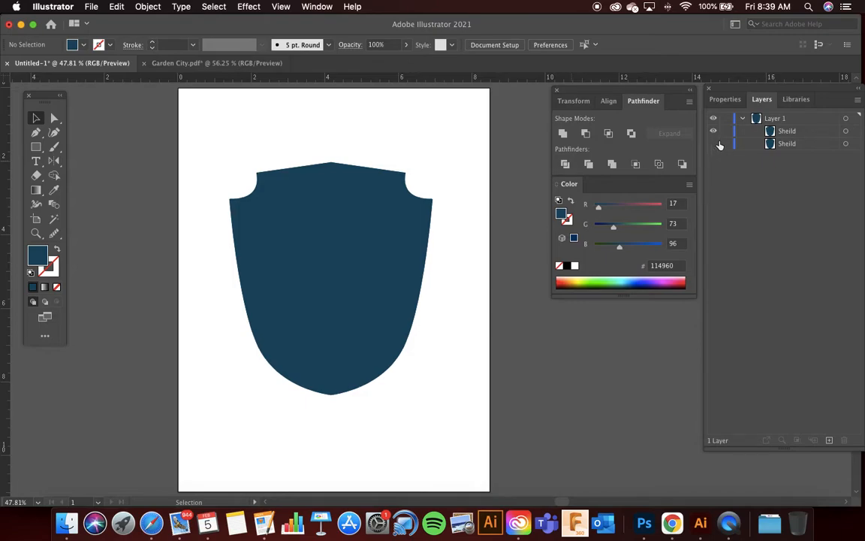
left_click(789, 133)
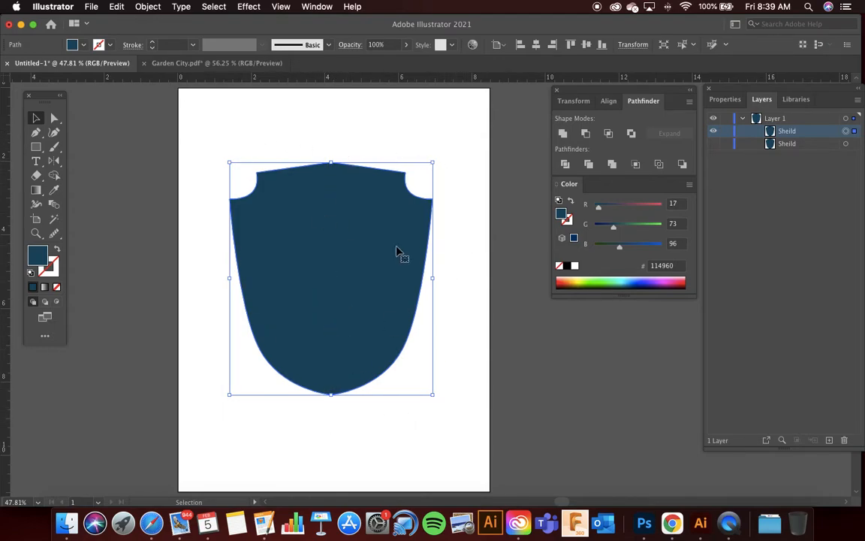
Step: Draw a square about 1.4 in wide on the pasteboard to the left of the artboard
left_click(37, 147)
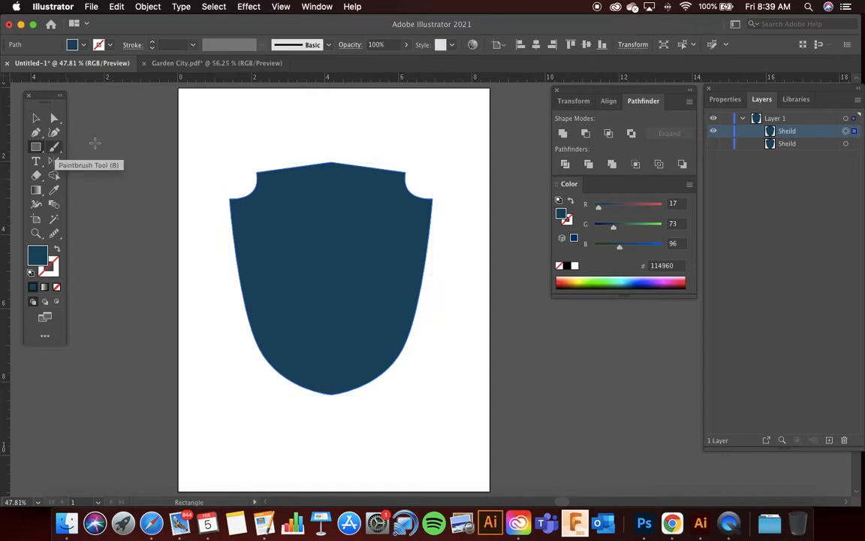
scroll(222, 128, "left", 2)
left_click_drag(111, 124, 165, 163)
left_click(36, 118)
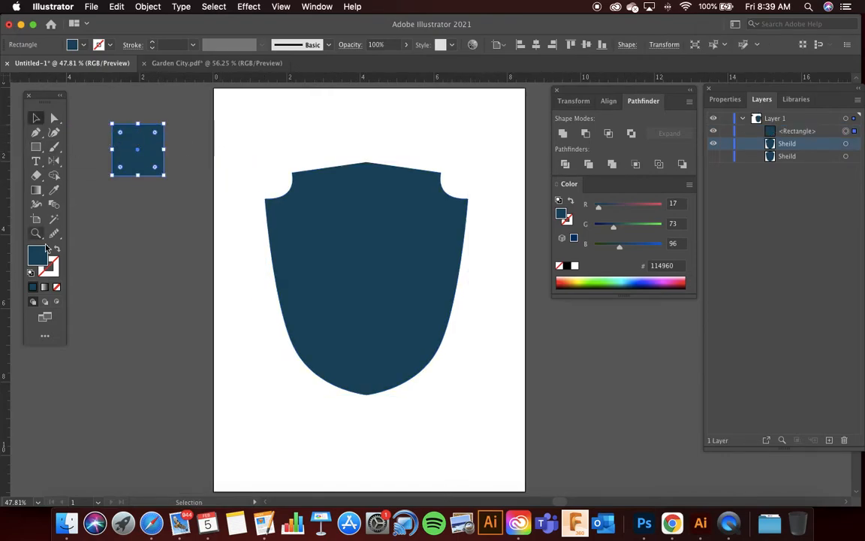
Step: Swap the square's fill and stroke, and set the stroke colour to pinkish red EF1452
left_click(55, 250)
double_click(48, 266)
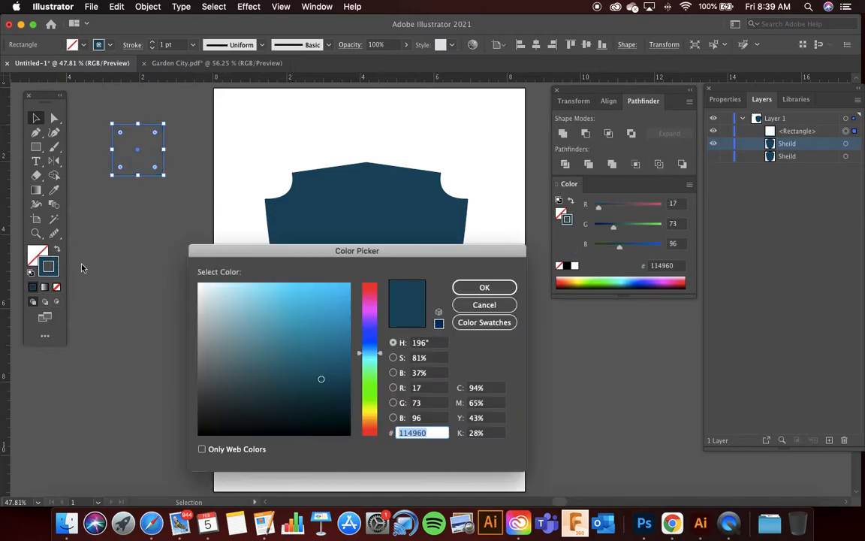
left_click_drag(369, 351, 338, 295)
left_click(339, 294)
key("Return")
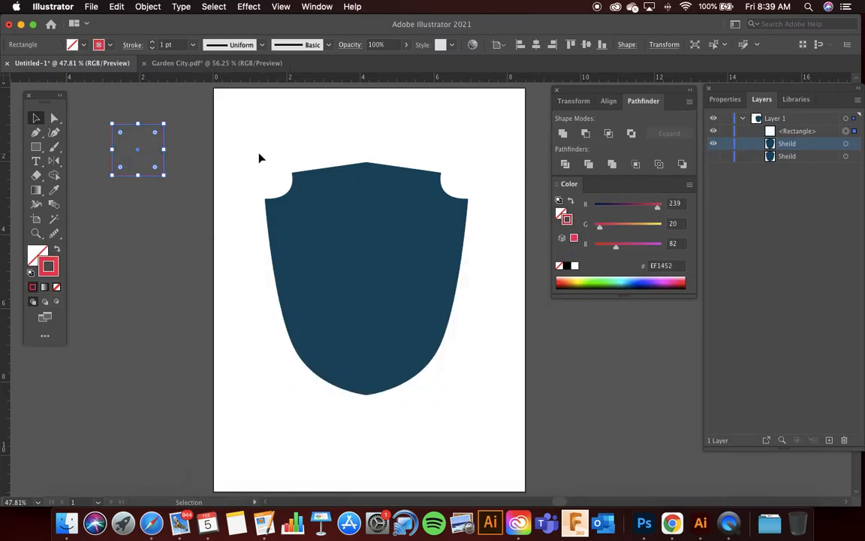
Step: Copy the outlined square horizontally so the duplicate sits edge to edge on its right side
left_click(153, 124)
scroll(148, 124, "up", 1)
scroll(147, 126, "up", 2)
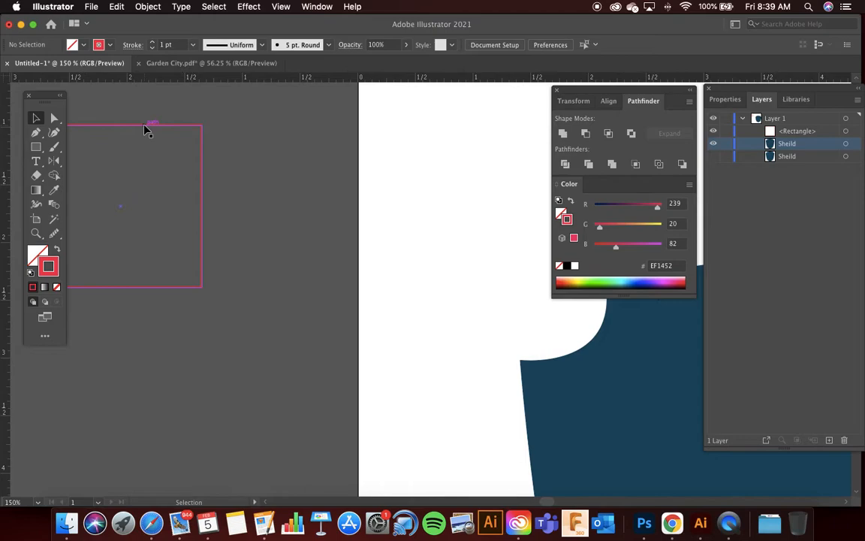
left_click_drag(148, 129, 294, 132)
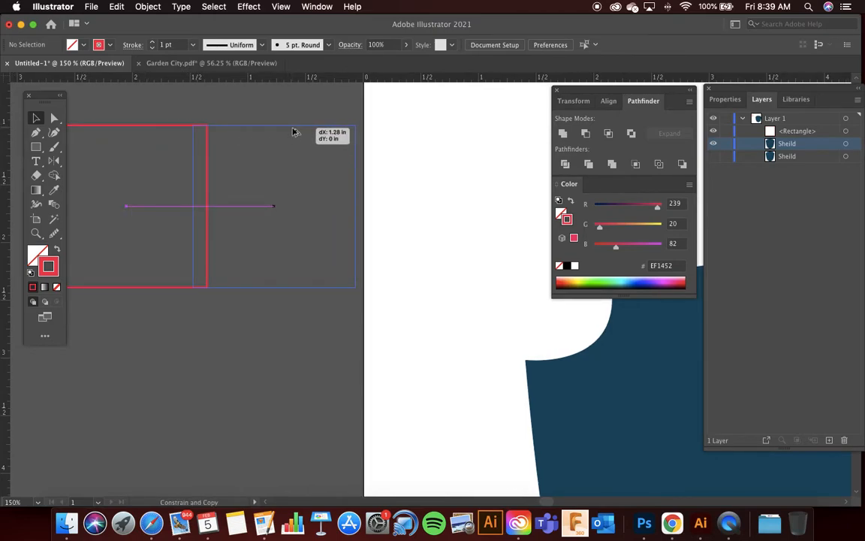
left_click_drag(294, 132, 305, 133)
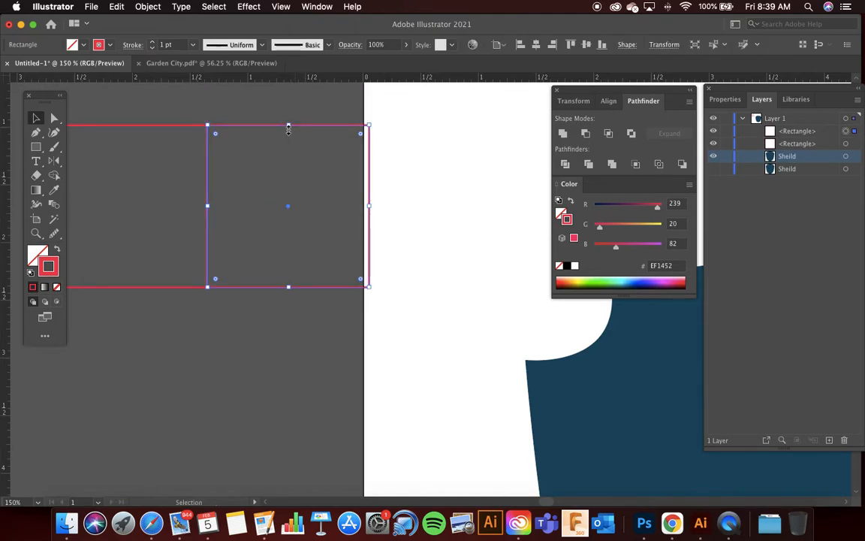
Step: Duplicate both squares straight down to form a two-by-two grid with shared edges
left_click(233, 109)
scroll(230, 109, "left", 3)
left_click_drag(222, 106, 340, 183)
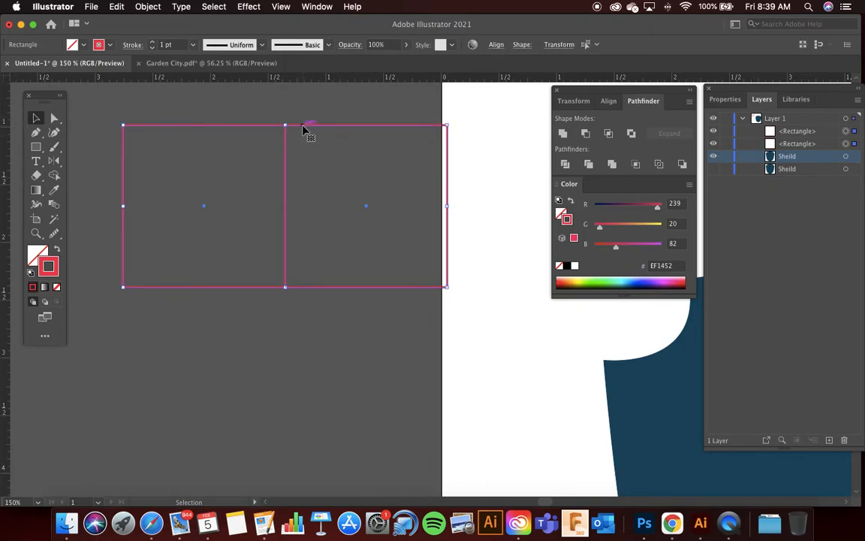
left_click_drag(304, 131, 304, 290)
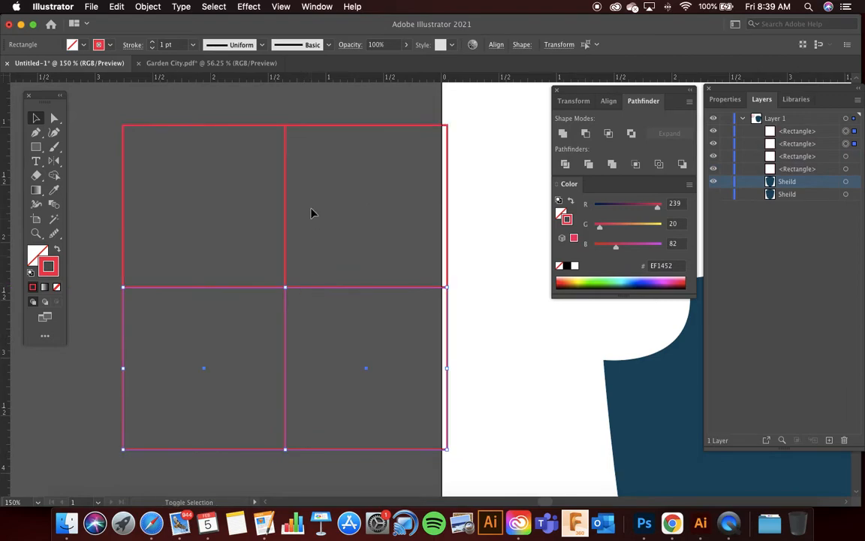
key("super+minus")
left_click(269, 122)
Step: Centre the four-square grid on the shield and scale it proportionally from its centre until it covers the whole shield
key("super+0")
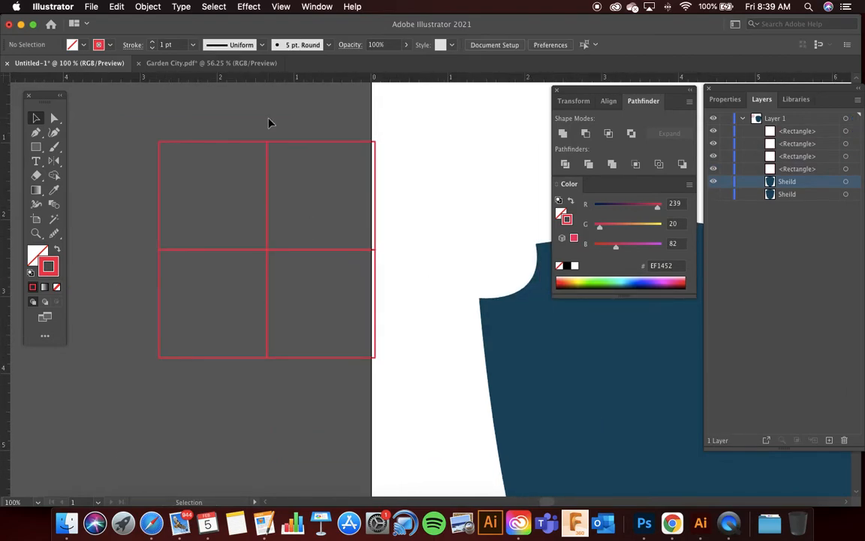
left_click_drag(204, 120, 304, 229)
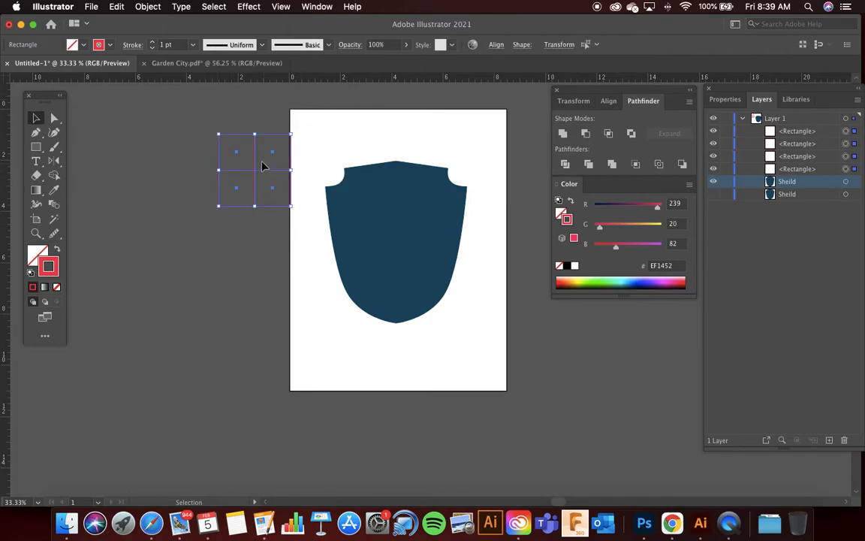
left_click_drag(255, 159, 397, 232)
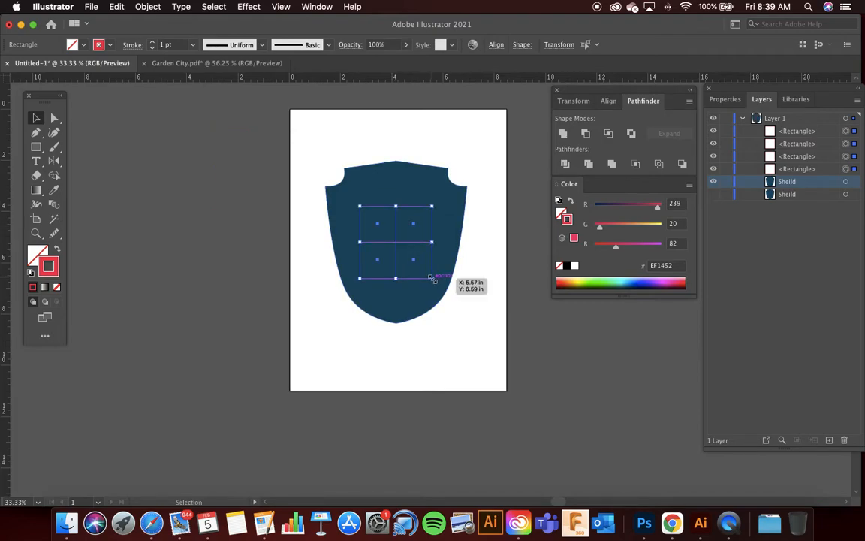
left_click_drag(432, 278, 486, 328)
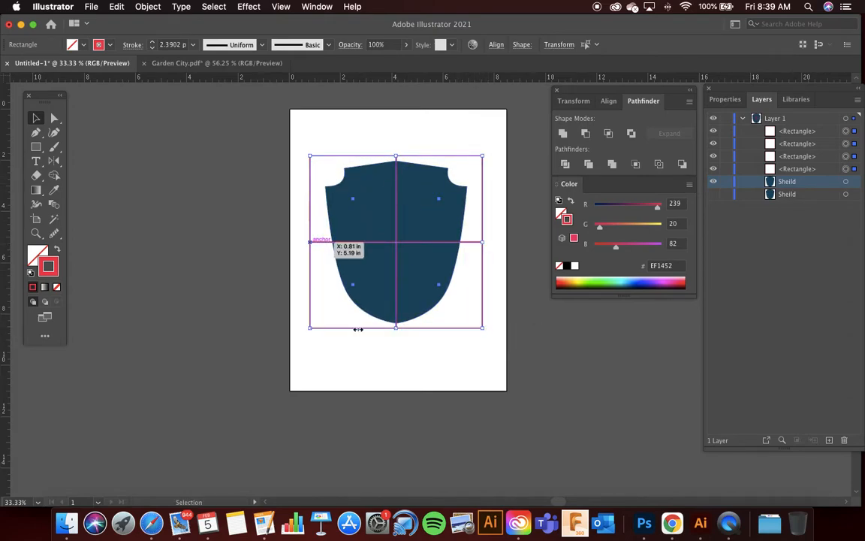
scroll(398, 199, "up", 1)
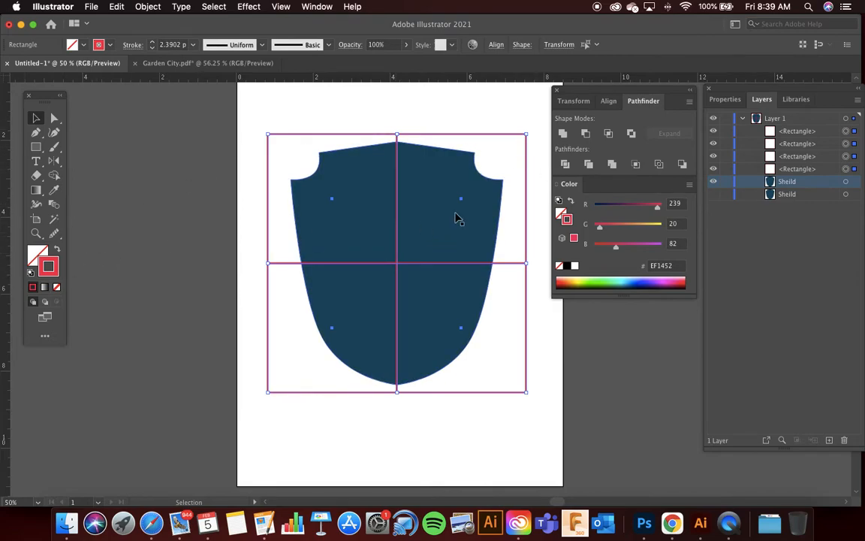
Step: Swap the four squares' fill and stroke so they have a solid EF1452 fill and no stroke
left_click(57, 250)
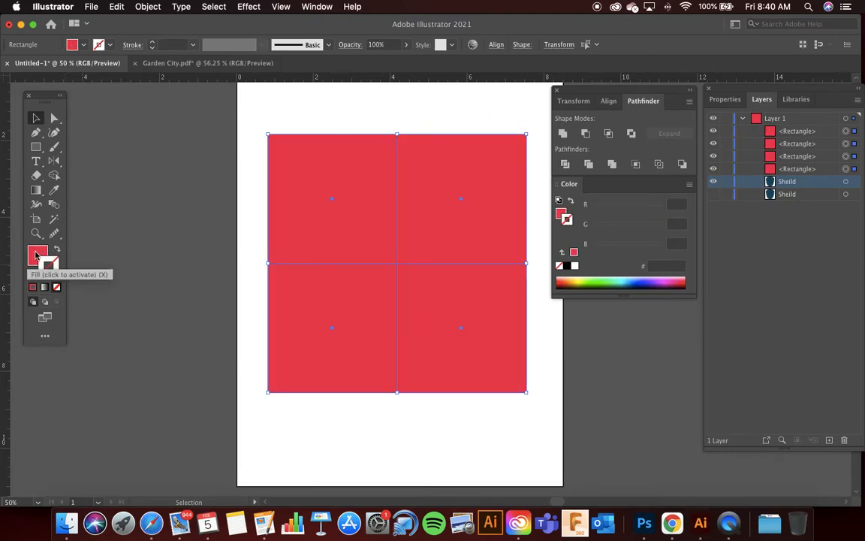
left_click(36, 256)
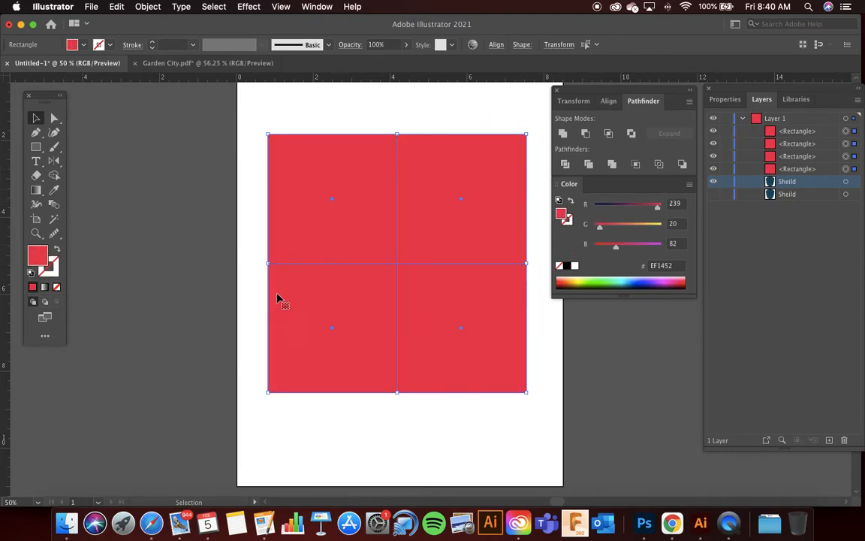
left_click(258, 113)
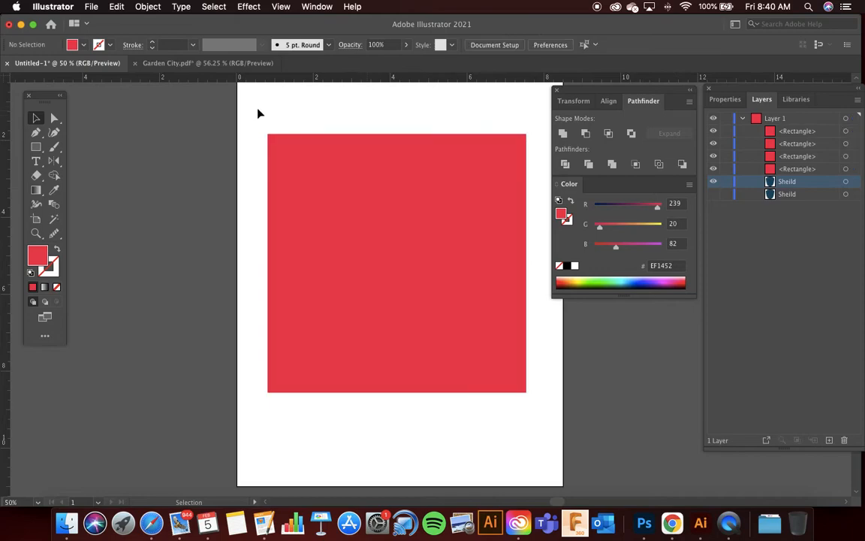
Step: Select the four squares together with the shield beneath and split them with the Divide pathfinder
left_click_drag(335, 196, 599, 427)
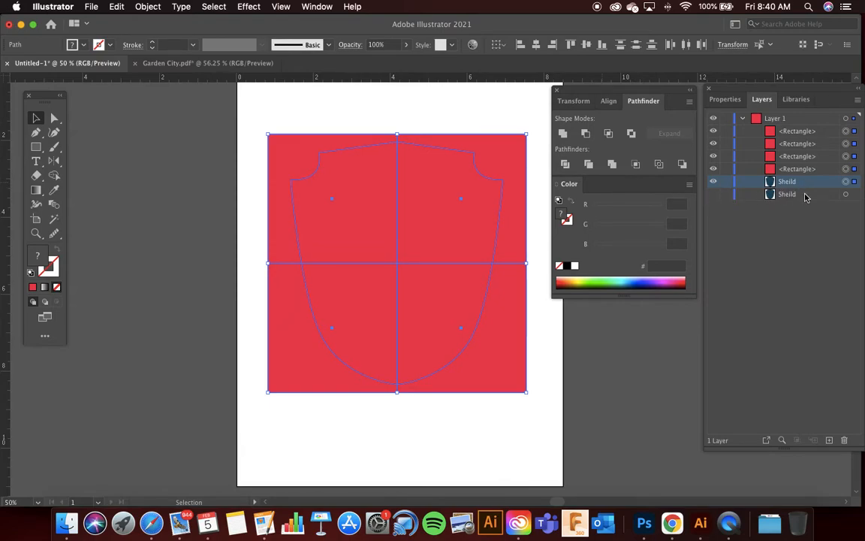
left_click(565, 165)
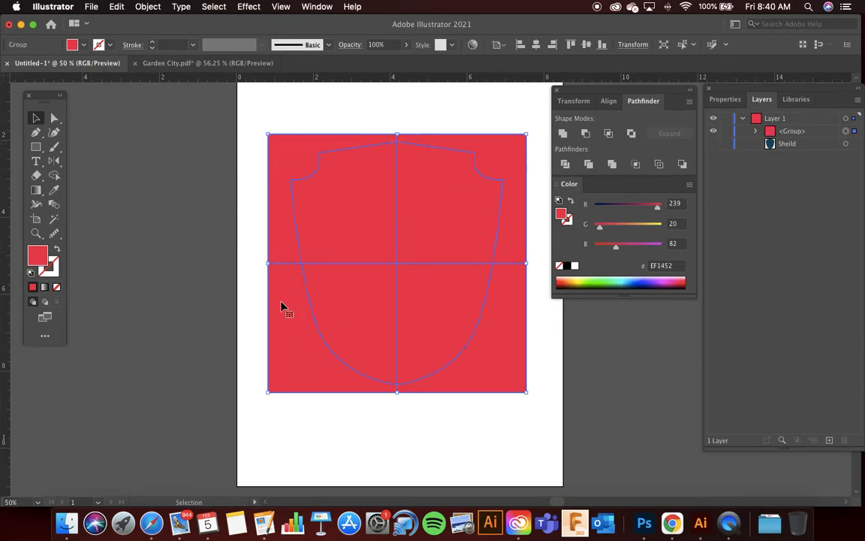
left_click(106, 123)
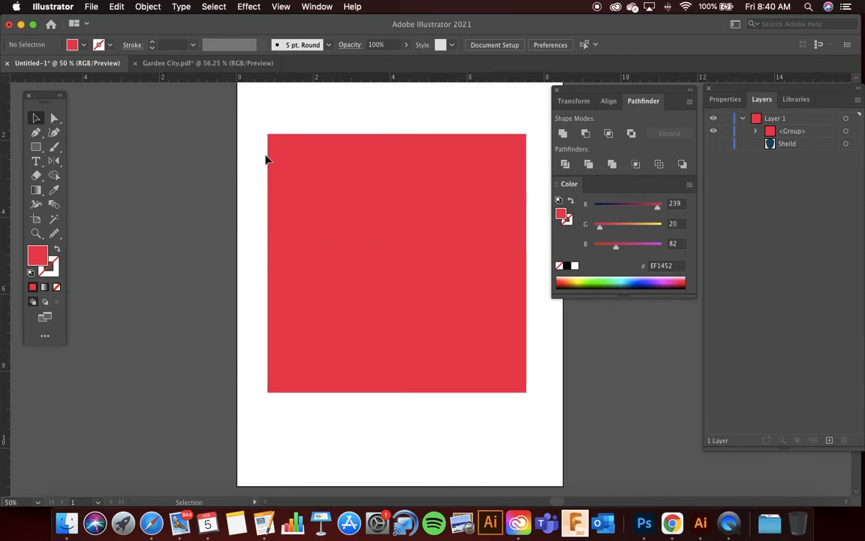
Step: Directly select and delete the four corner pieces that lie outside the shield outline
left_click(54, 118)
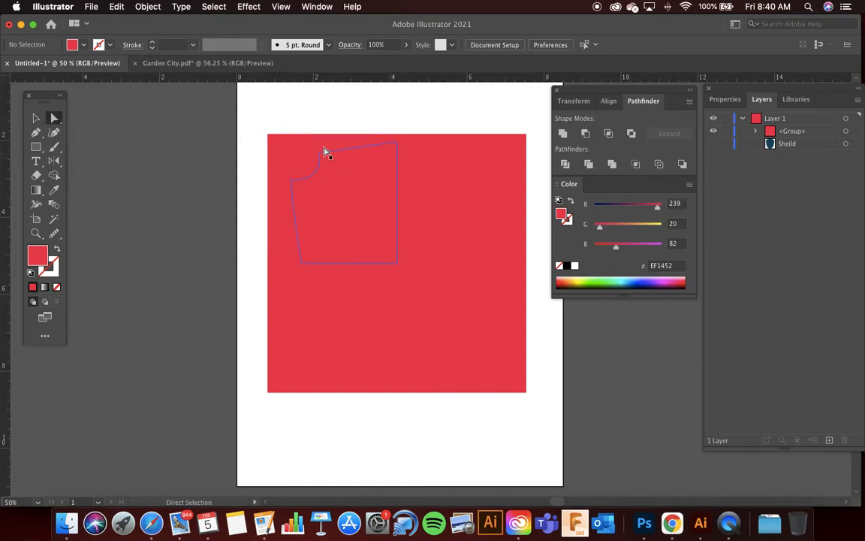
left_click(287, 149)
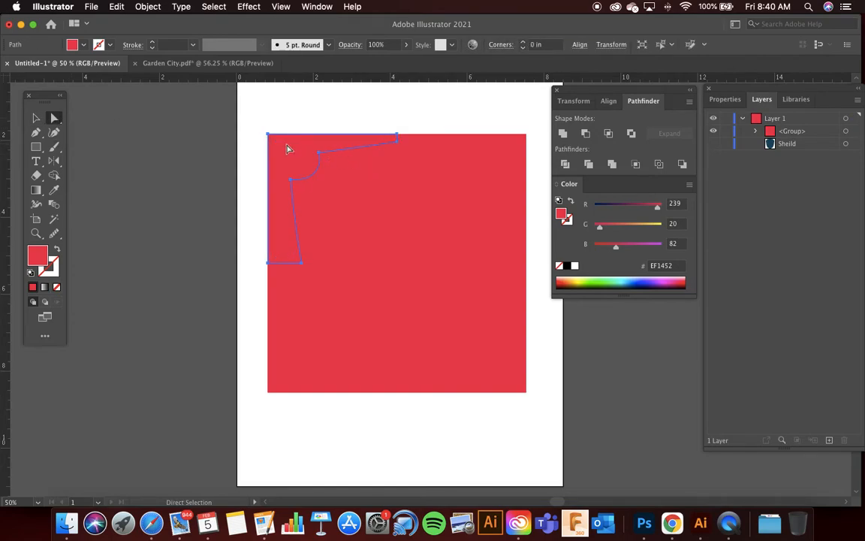
key("Delete")
left_click(487, 146)
key("Delete")
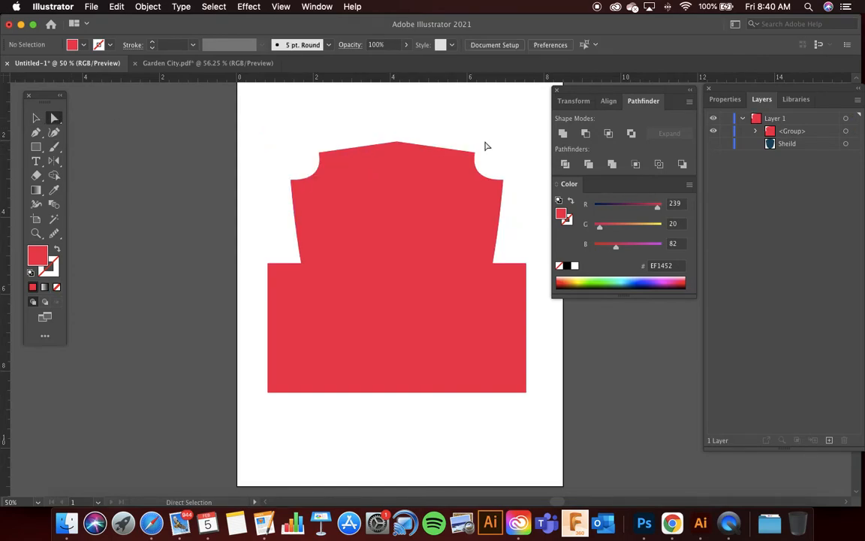
left_click(501, 320)
key("Delete")
left_click(310, 364)
key("Delete")
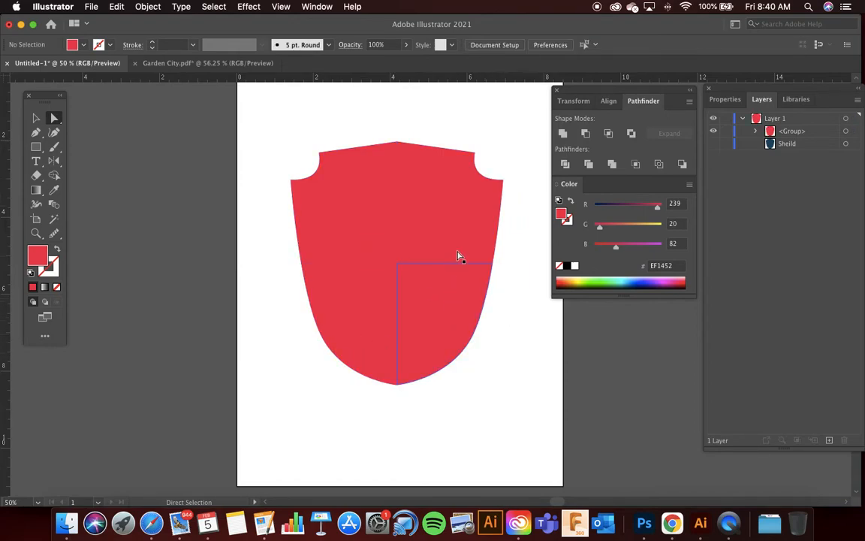
Step: Set the fill of the shield's upper-left quarter to light blue 15DEED
left_click(331, 187)
double_click(38, 256)
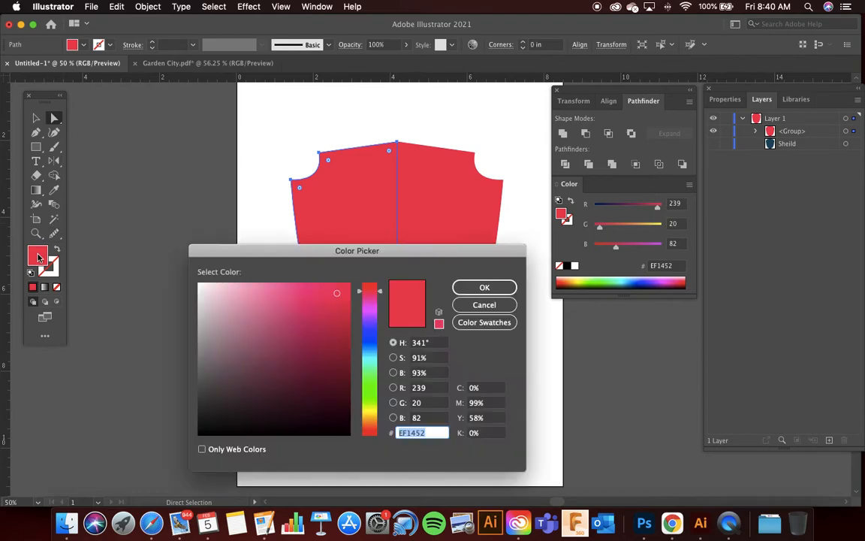
left_click(369, 361)
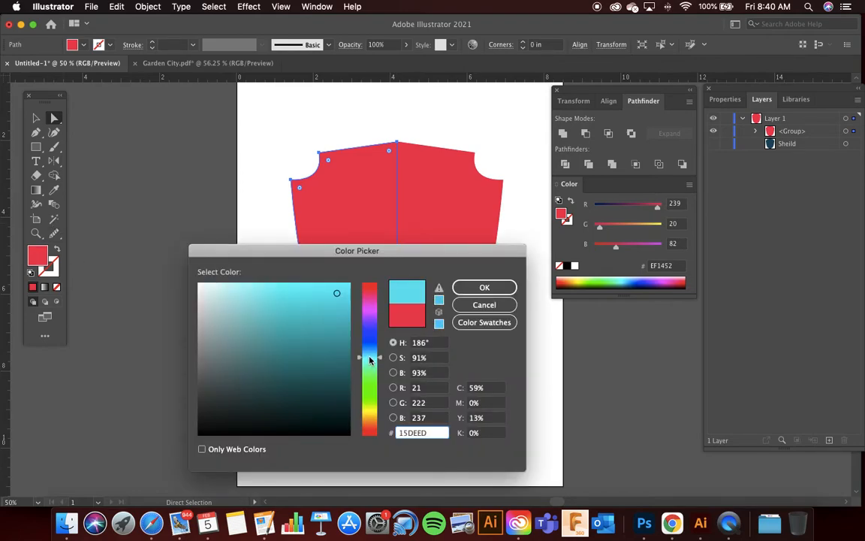
left_click(488, 287)
Step: Apply the upper-left quarter's light blue to the lower-right quarter with the Eyedropper, and deselect it
left_click(429, 308)
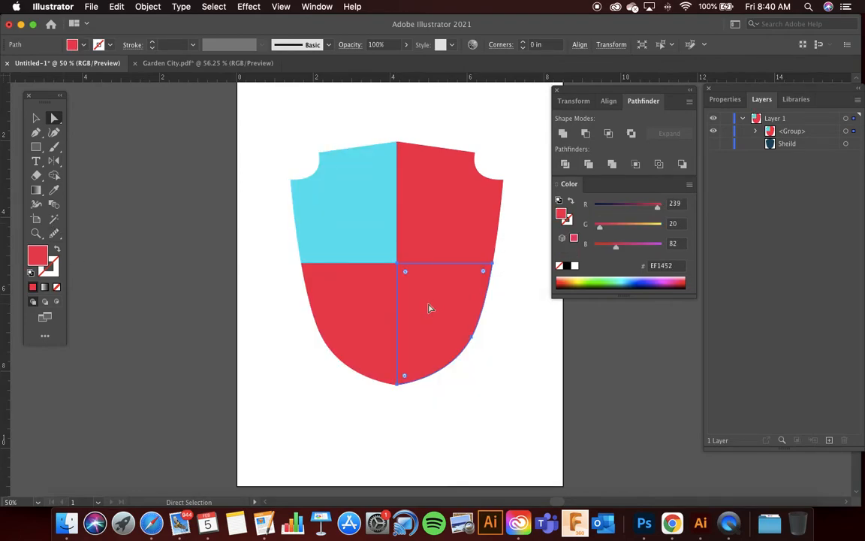
left_click(54, 190)
left_click(355, 191)
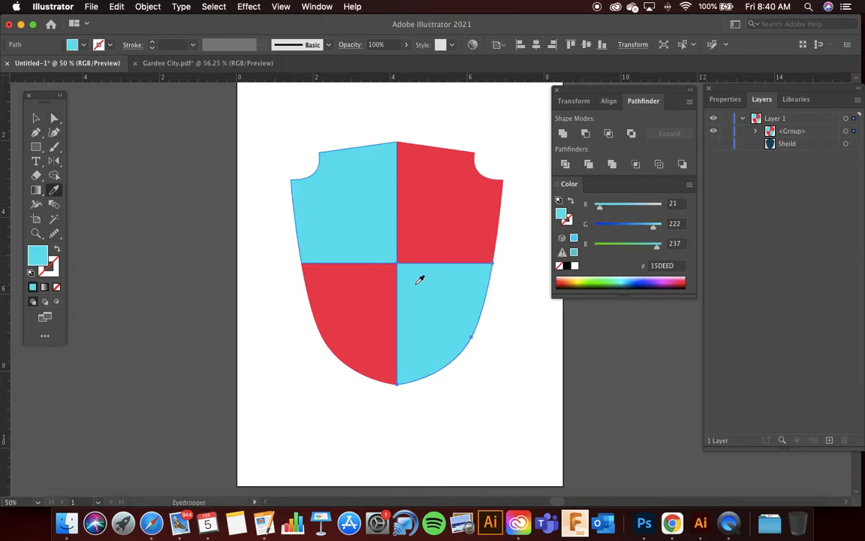
left_click(35, 118)
left_click(163, 132)
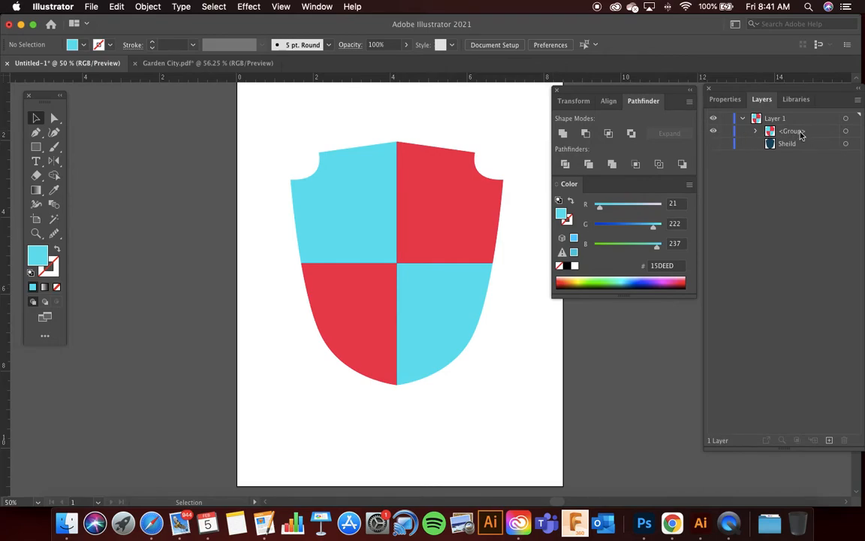
Step: Hide the four-colour group, and show and select the dark blue Sheild path
left_click(713, 132)
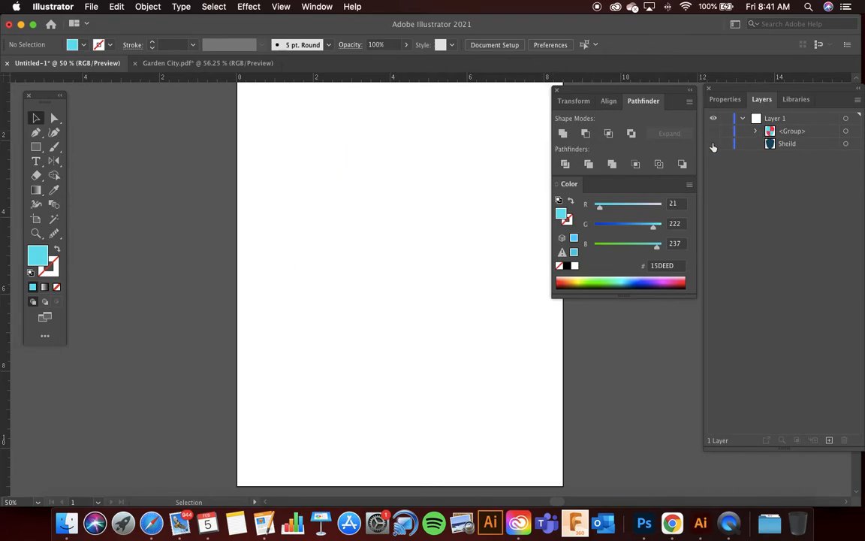
left_click(713, 144)
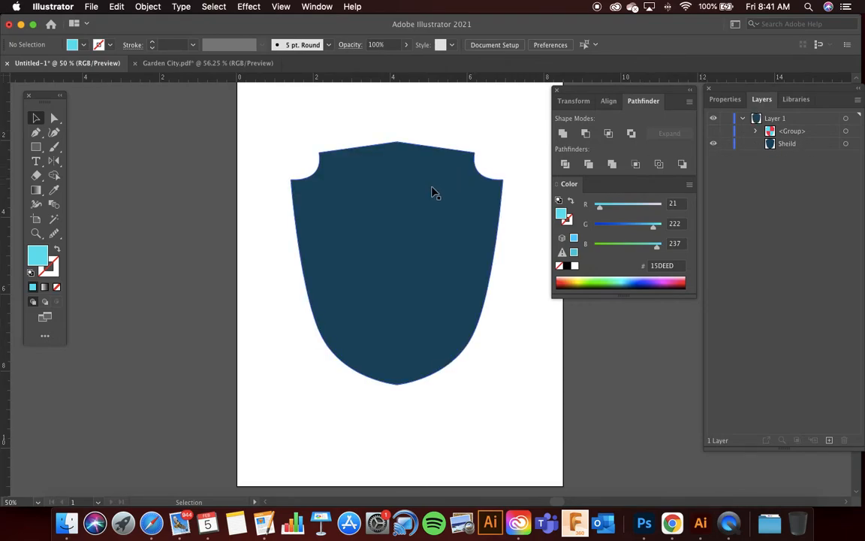
left_click(387, 200)
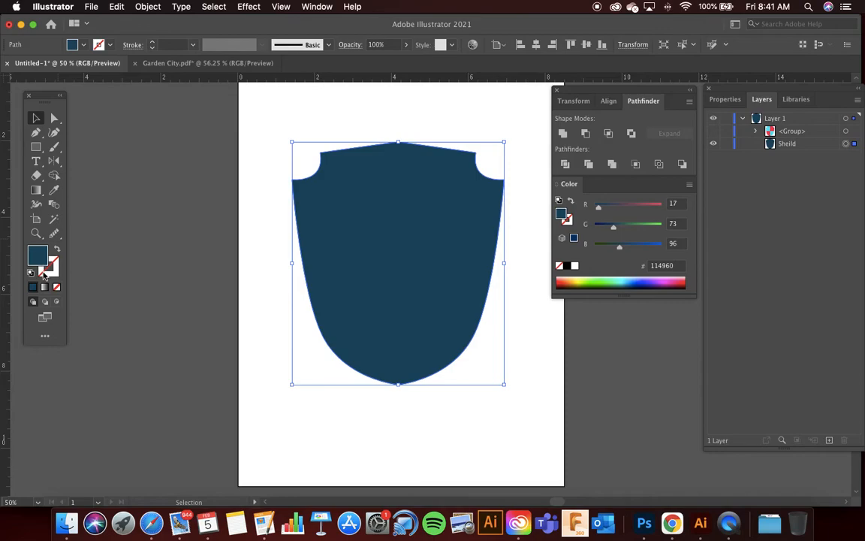
Step: Give the dark blue shield a near-black stroke with colour 070707
double_click(43, 274)
mouse_move(311, 357)
left_mouse_down()
mouse_move(193, 414)
mouse_move(189, 435)
left_mouse_up()
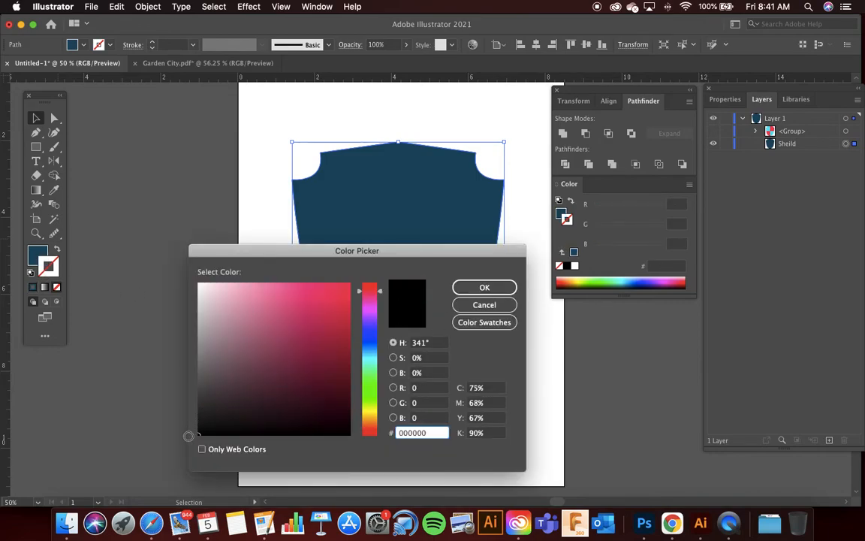
left_click(488, 288)
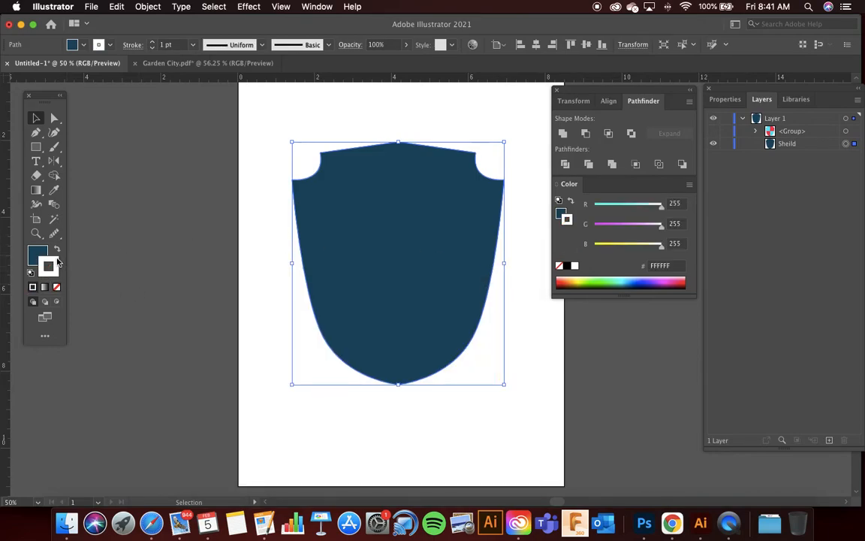
double_click(53, 263)
left_click_drag(242, 360, 201, 431)
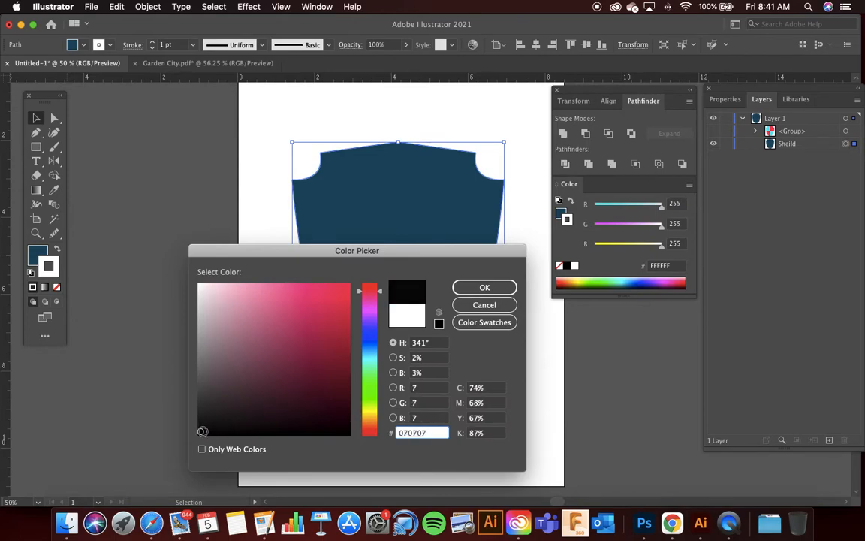
left_click(501, 288)
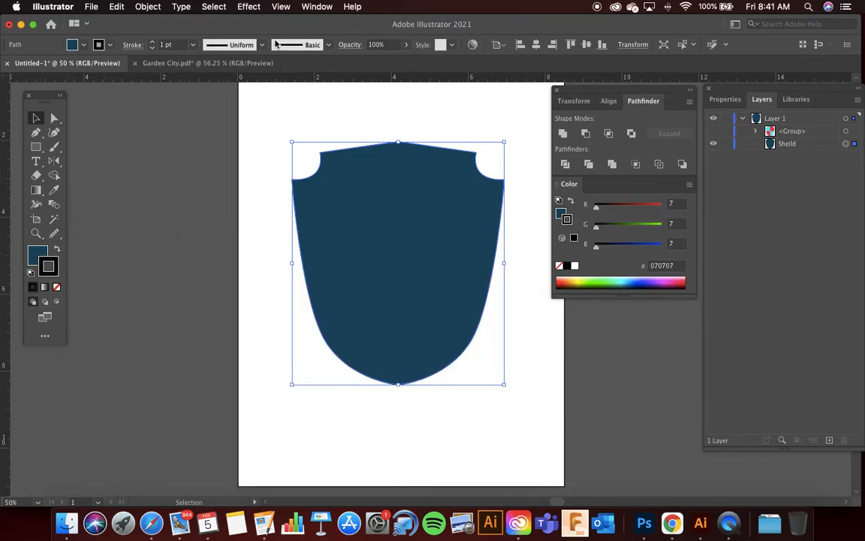
Step: Set the shield's stroke weight to 16 pt and show the quartered group above it again
scroll(181, 45, "up", 10)
scroll(182, 44, "up", 5)
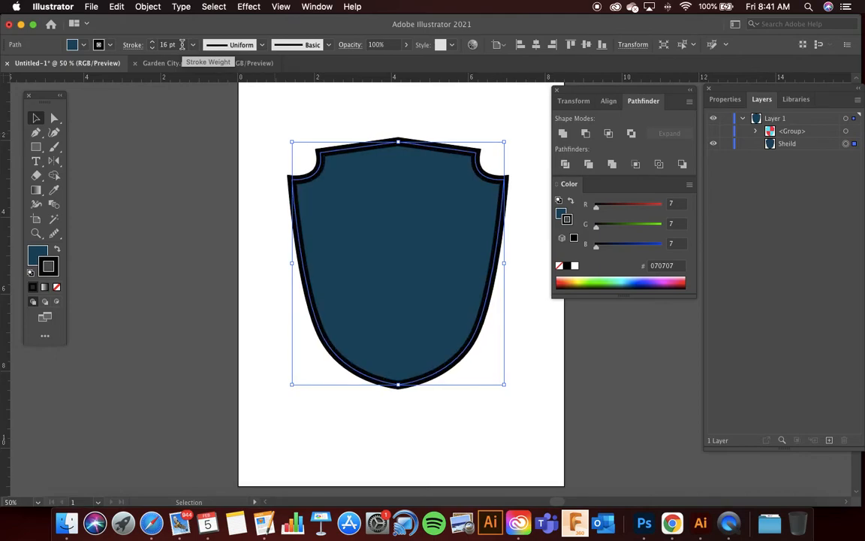
left_click(113, 133)
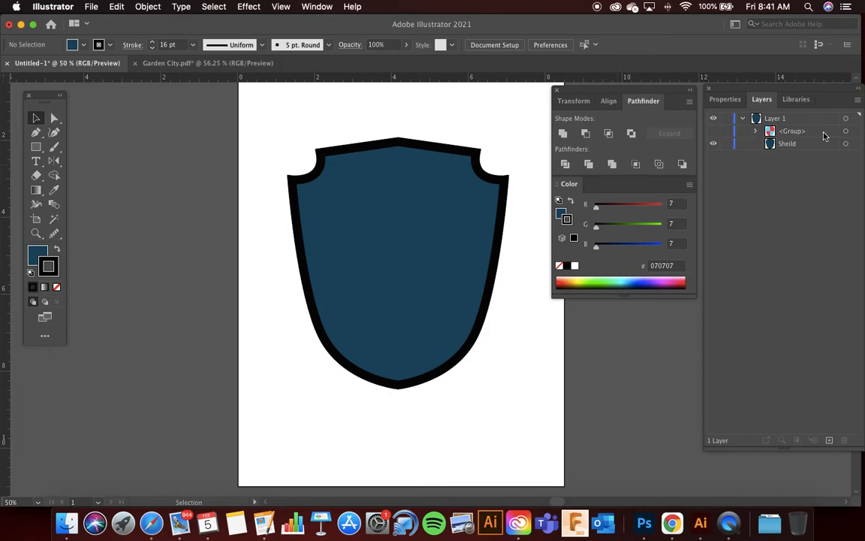
left_click(714, 132)
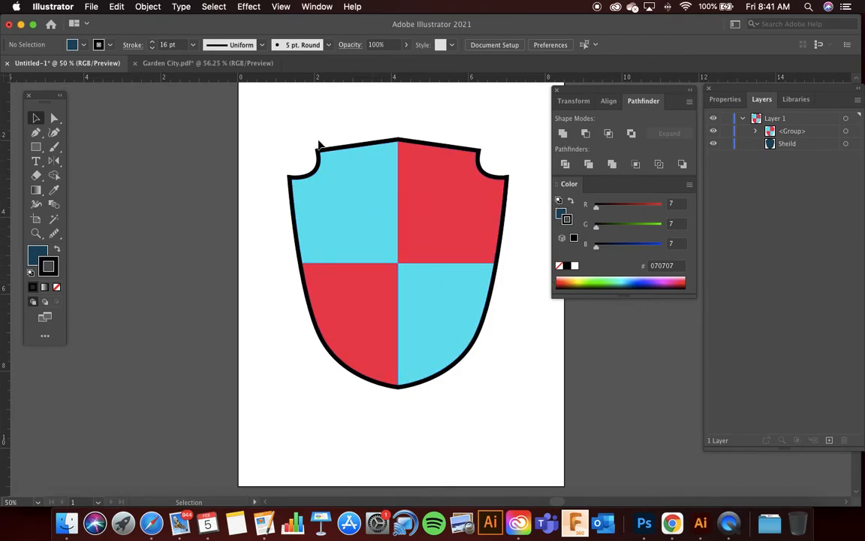
Step: Give the quartered group a 070707 stroke at 6 pt, and deselect it
left_click(353, 247)
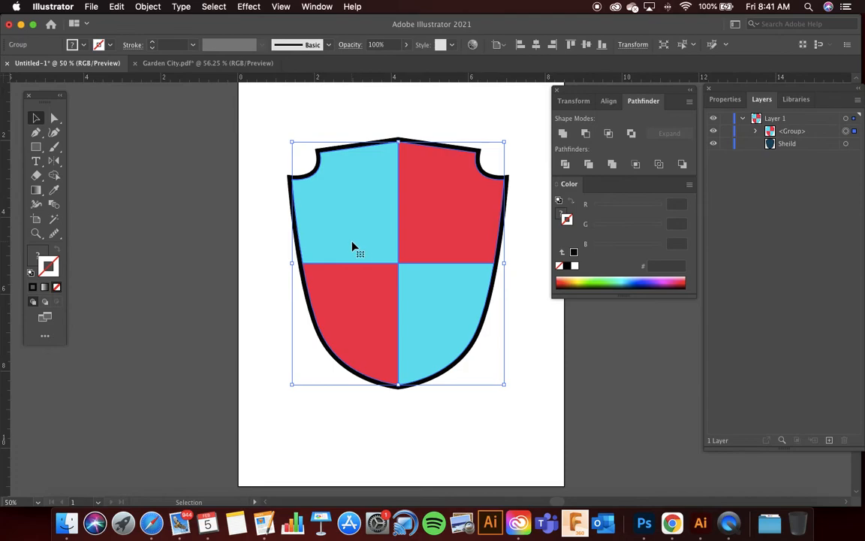
double_click(43, 274)
left_click_drag(309, 381, 207, 431)
left_click(484, 288)
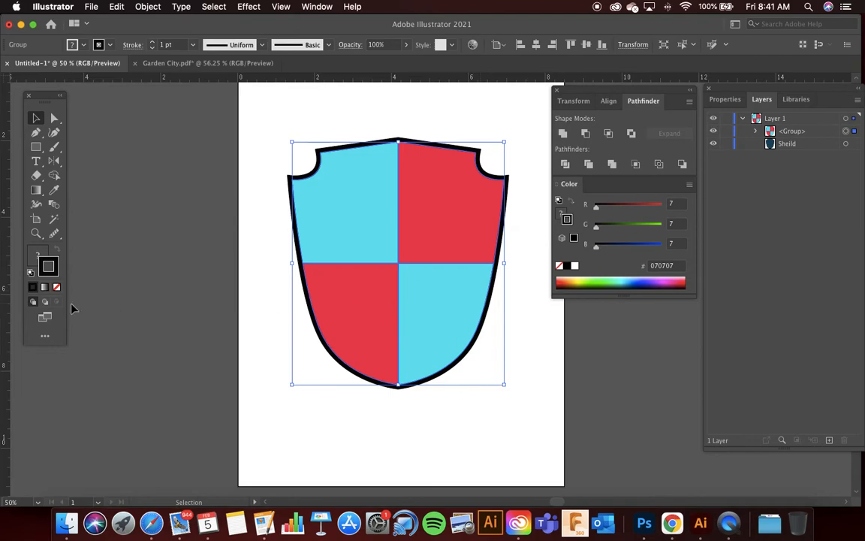
scroll(168, 44, "up", 5)
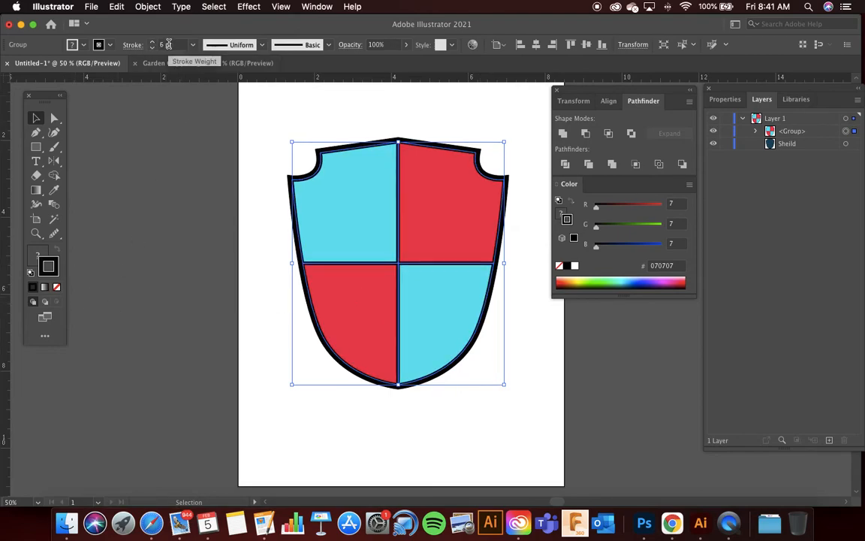
left_click(198, 147)
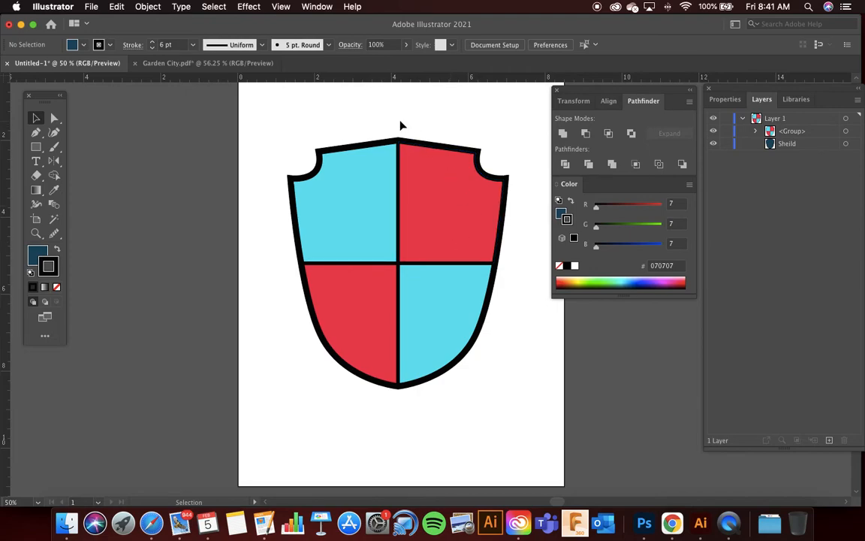
Step: Examine the finished shield's black outline and dividing lines at different zoom levels
scroll(401, 126, "down", 1)
scroll(406, 127, "up", 2)
scroll(411, 130, "right", 3)
scroll(359, 157, "up", 1)
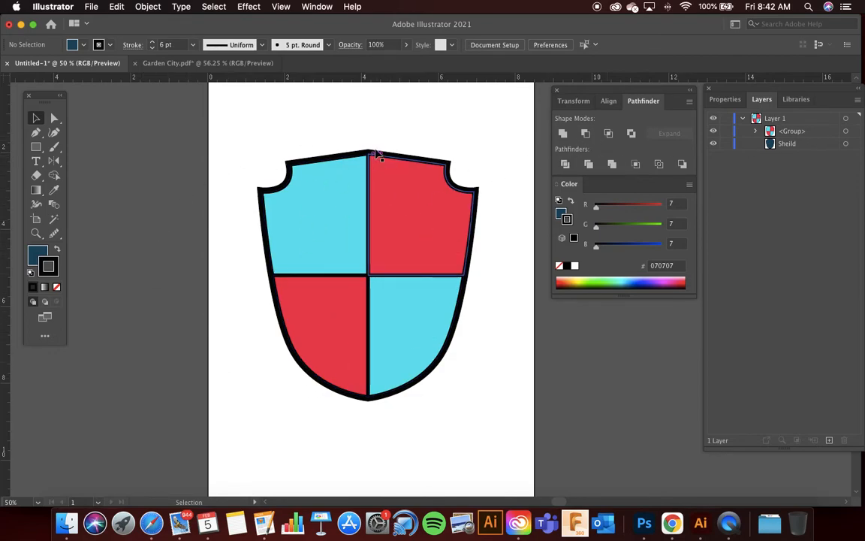
left_click_drag(272, 129, 518, 420)
key("super+minus")
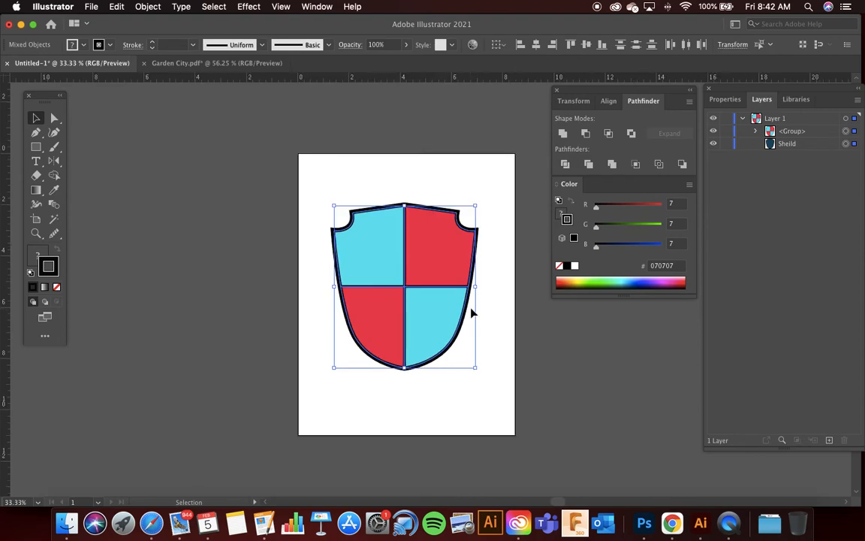
key("super+equal")
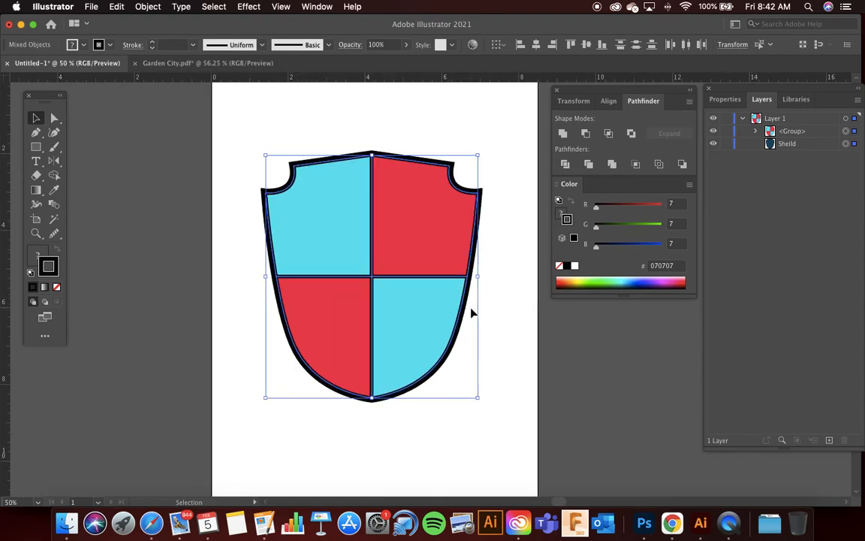
left_click(510, 283)
key("super+minus")
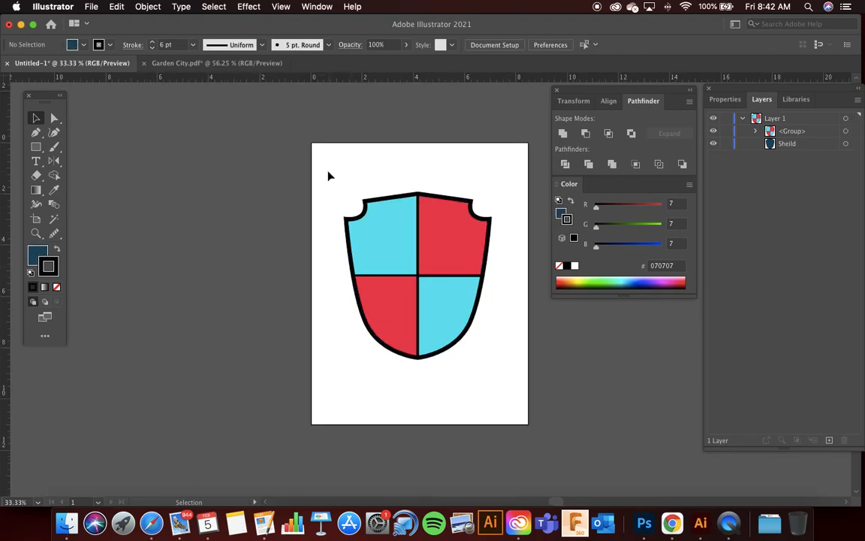
scroll(443, 250, "up", 2)
scroll(300, 154, "down", 3)
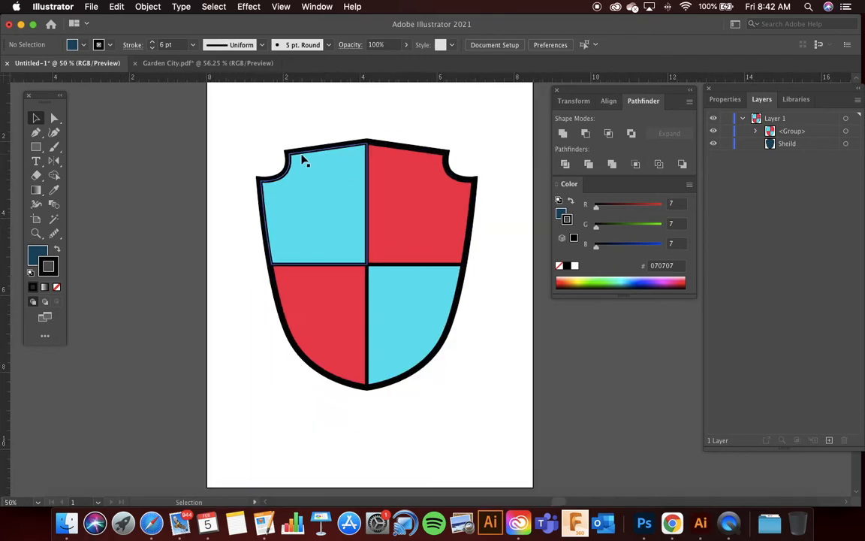
Step: Group all the shield artwork and move it off the artboard to the left
key("super+a")
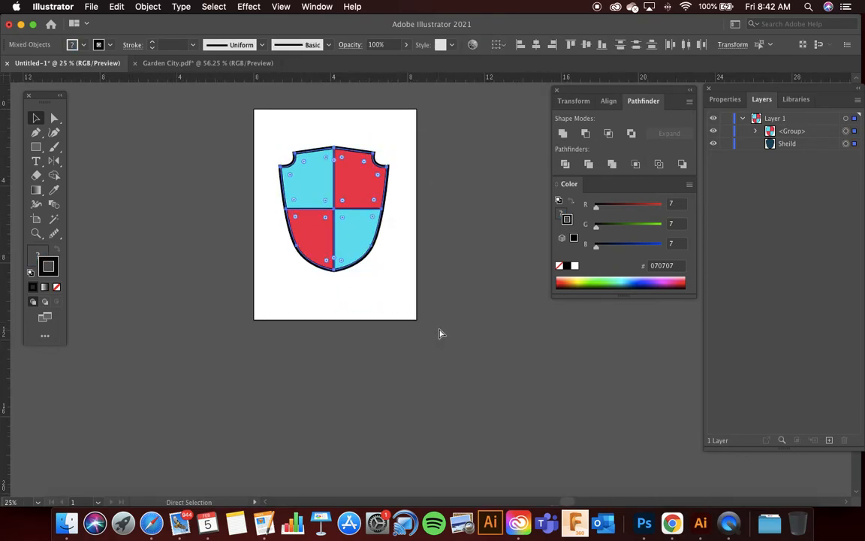
key("super+g")
left_click_drag(333, 198, 178, 197)
scroll(345, 208, "up", 1)
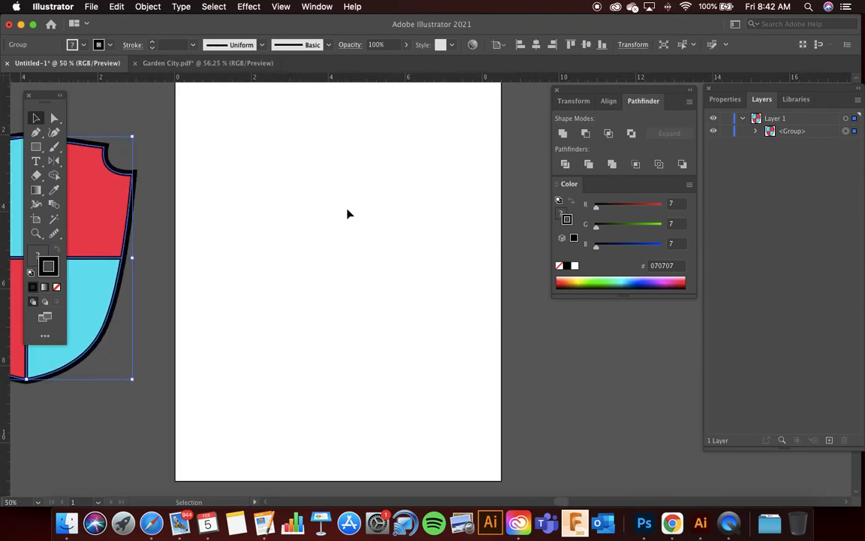
Step: Draw a circle about 5.8 in wide in the middle of the empty artboard
left_click(35, 146)
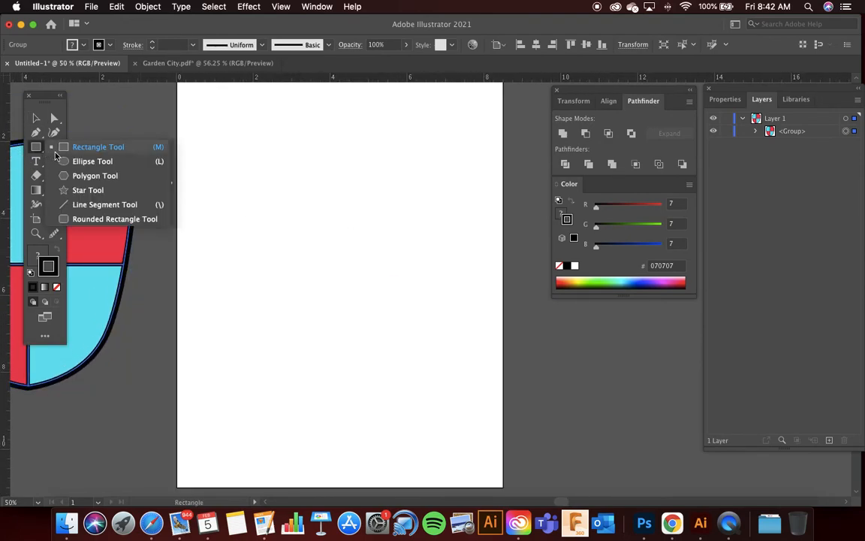
left_click(81, 166)
left_click_drag(236, 153, 461, 359)
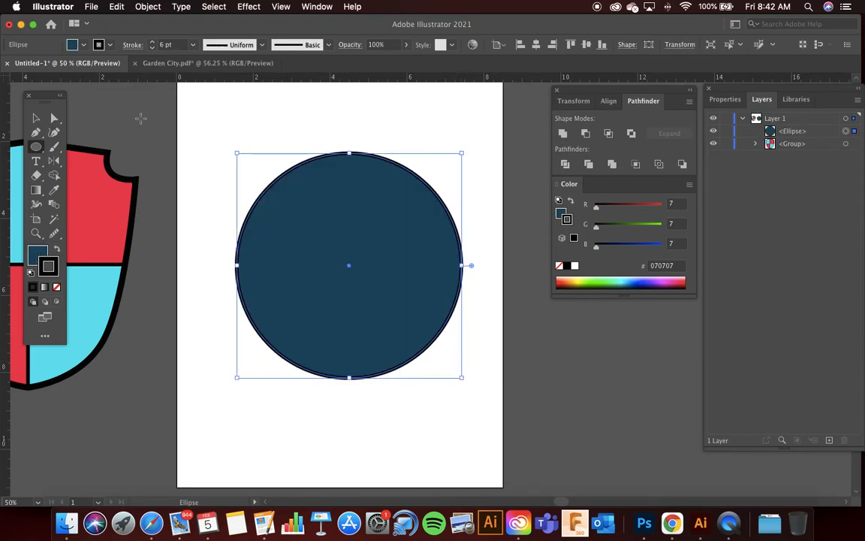
left_click(36, 118)
left_click(236, 109)
Step: Remove the circle's stroke and shift the circle slightly on the artboard
left_click(319, 243)
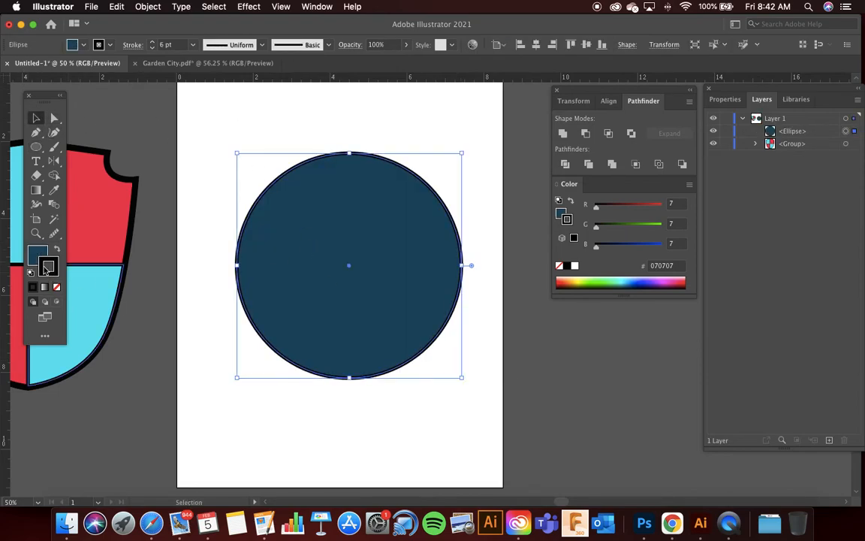
left_click(57, 289)
left_click(313, 125)
left_click_drag(358, 217, 353, 207)
left_click(487, 202)
Step: Draw a square about 2.1 in wide over the artboard's upper-left corner and swap its fill and stroke colours
key("l")
left_click_drag(36, 147, 84, 145)
scroll(238, 108, "down", 1)
scroll(238, 108, "up", 3)
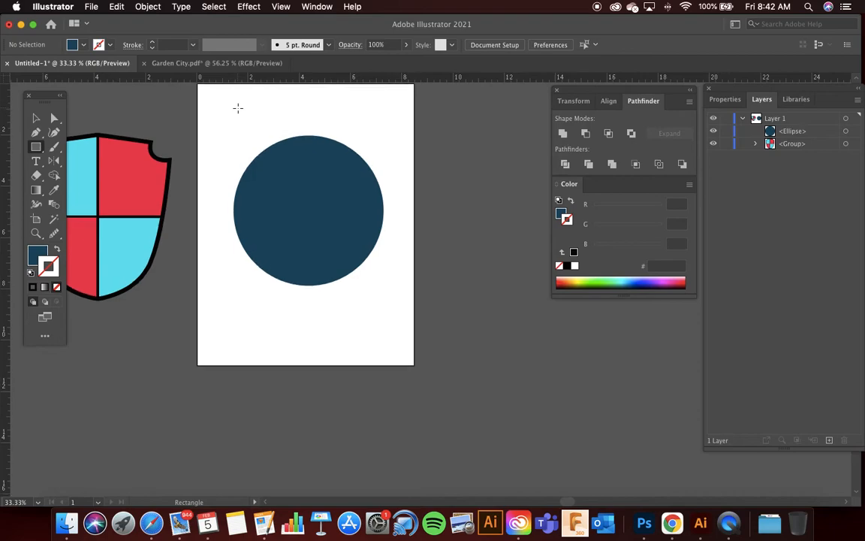
left_click_drag(197, 95, 249, 144)
key("v")
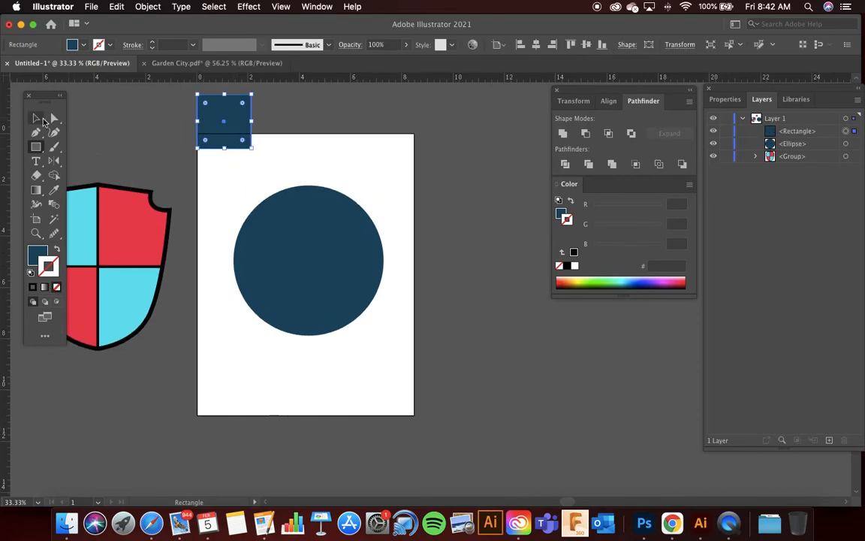
key("super+1")
left_click(58, 248)
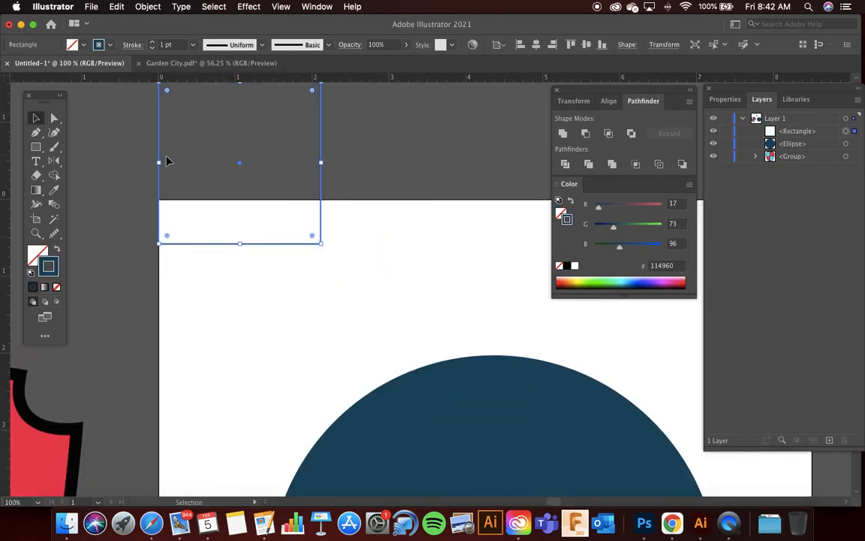
Step: Duplicate the square into a two-by-two grid of touching squares and select all four
left_click_drag(160, 164, 322, 163)
left_click_drag(359, 270, 315, 224)
left_click_drag(321, 184, 317, 344)
key("super+minus")
key("super+minus")
key("super+minus")
key("super+minus")
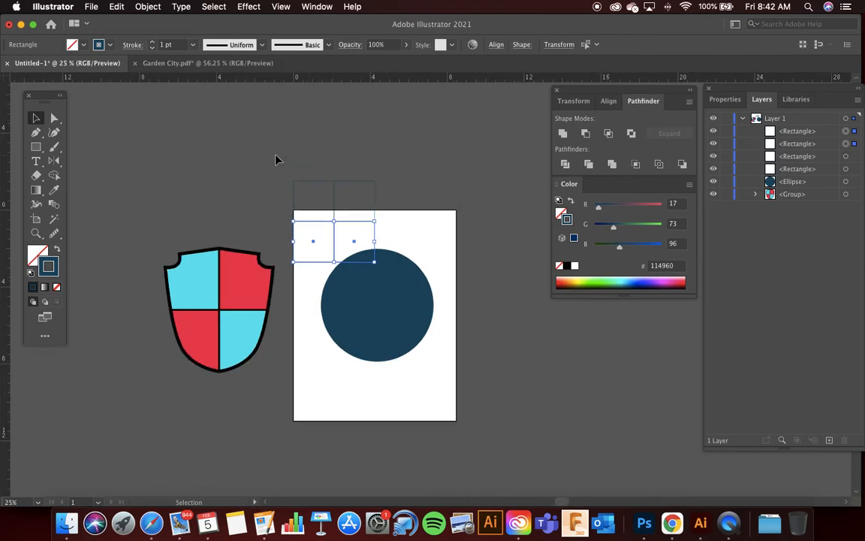
key("super+plus")
key("super+plus")
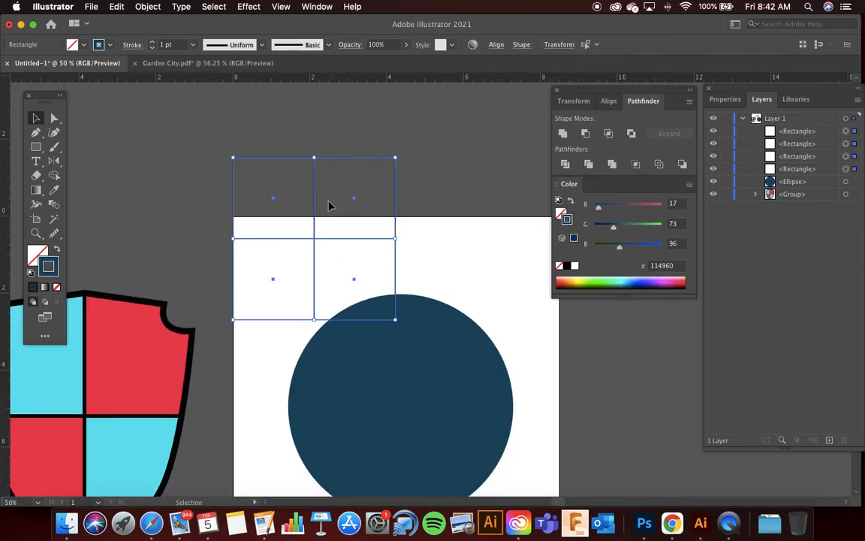
Step: Set the stroke colour of the four squares to pink E51797
double_click(51, 265)
left_click(371, 299)
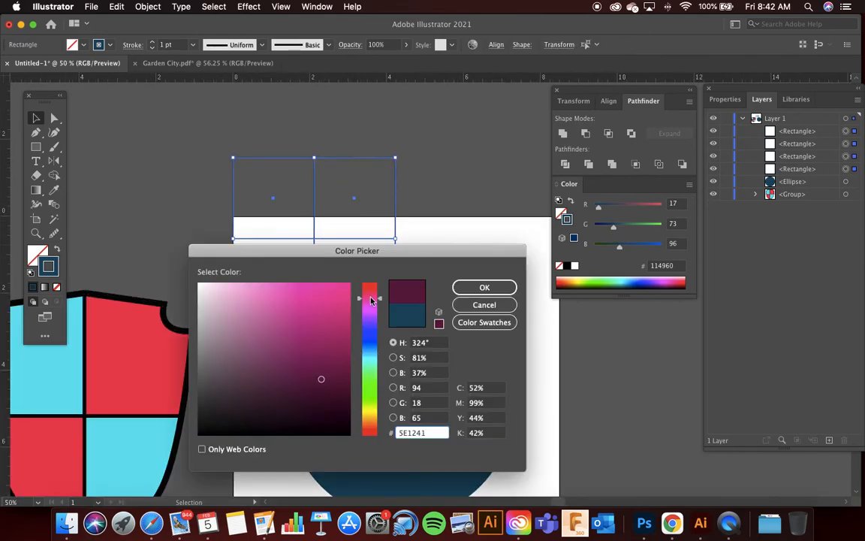
left_click(336, 298)
left_click(484, 287)
Step: Centre the four-square grid on the circle and scale it proportionally to about 6.1 in wide, covering the whole circle
left_click_drag(315, 186, 399, 359)
left_click_drag(399, 352, 401, 353)
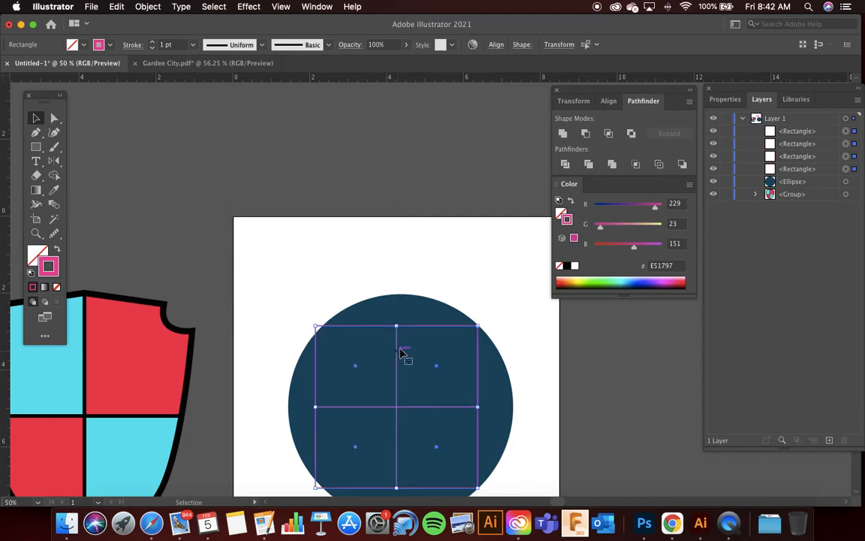
scroll(402, 301, "down", 3)
scroll(390, 296, "up", 2)
left_click_drag(362, 304, 367, 308)
scroll(376, 324, "down", 1)
scroll(408, 384, "down", 2)
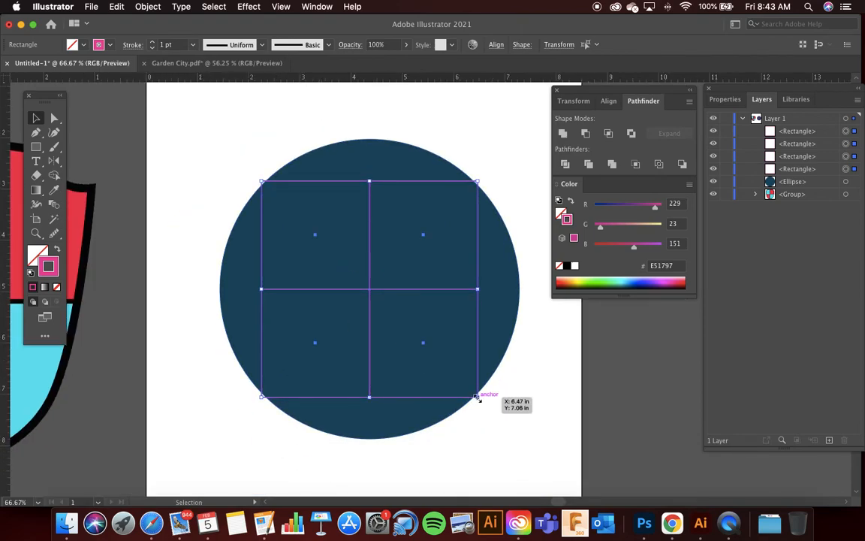
left_click_drag(478, 397, 537, 449)
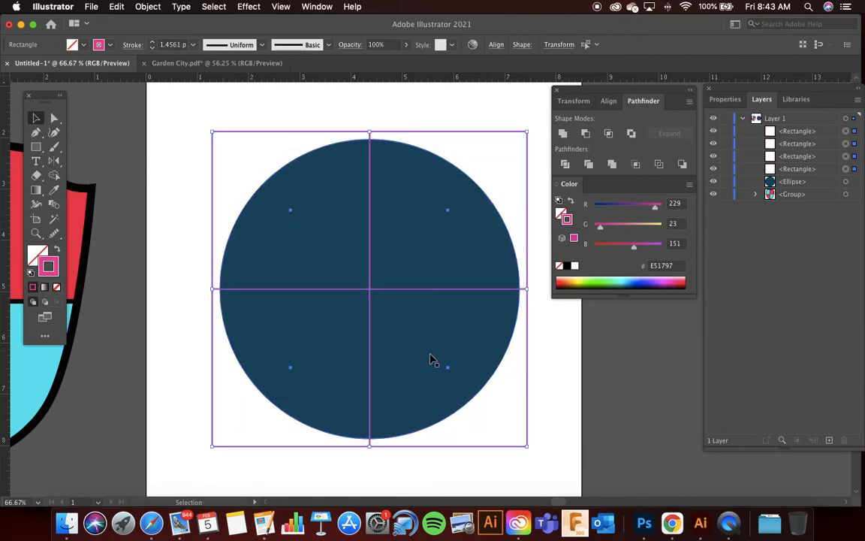
Step: Swap the squares' stroke to a pink fill, select them with the circle, and split the shapes with Pathfinder Divide
key("shift+x")
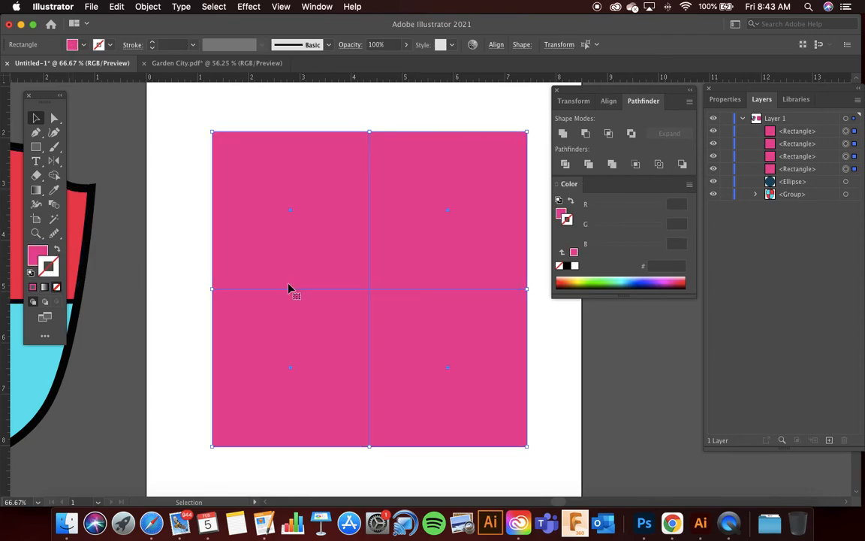
left_click_drag(187, 106, 554, 479)
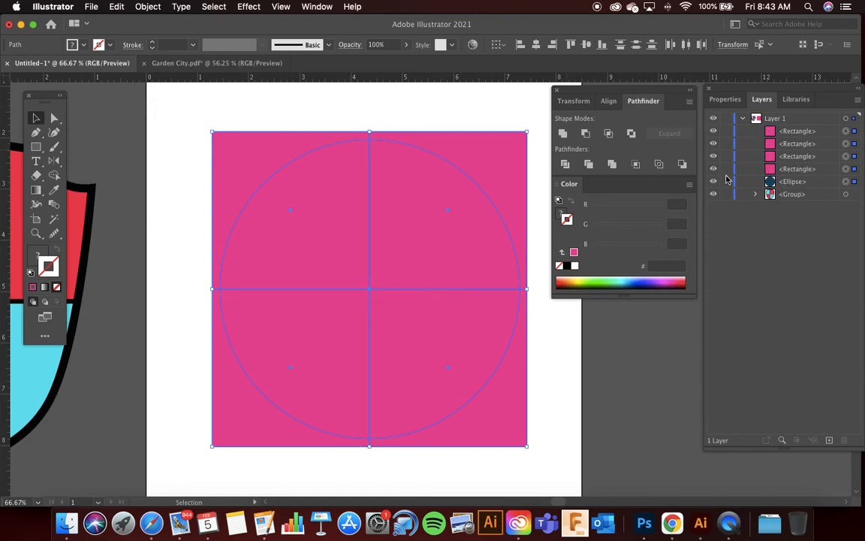
key("super+g")
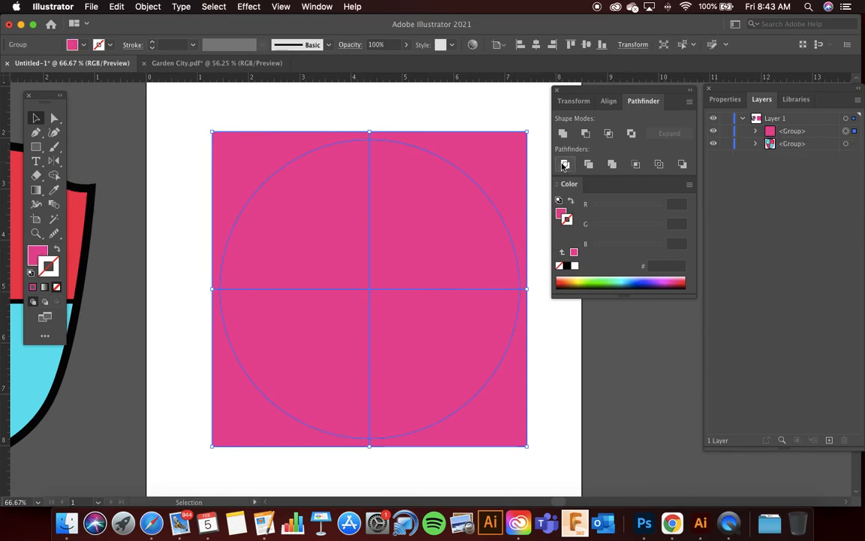
Step: Delete the four corner pieces outside the circle with the Direct Selection tool
left_click(53, 117)
left_click(243, 158)
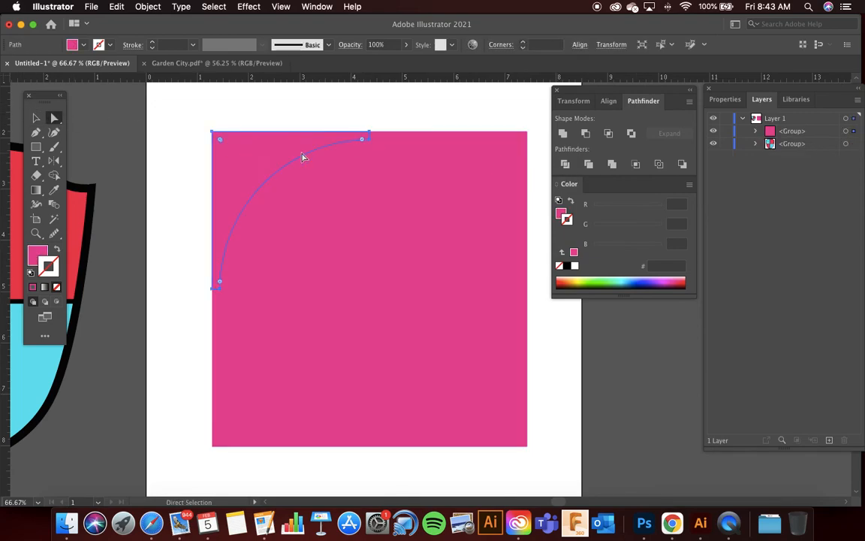
key("Delete")
left_click(466, 158)
key("Delete")
left_click(505, 392)
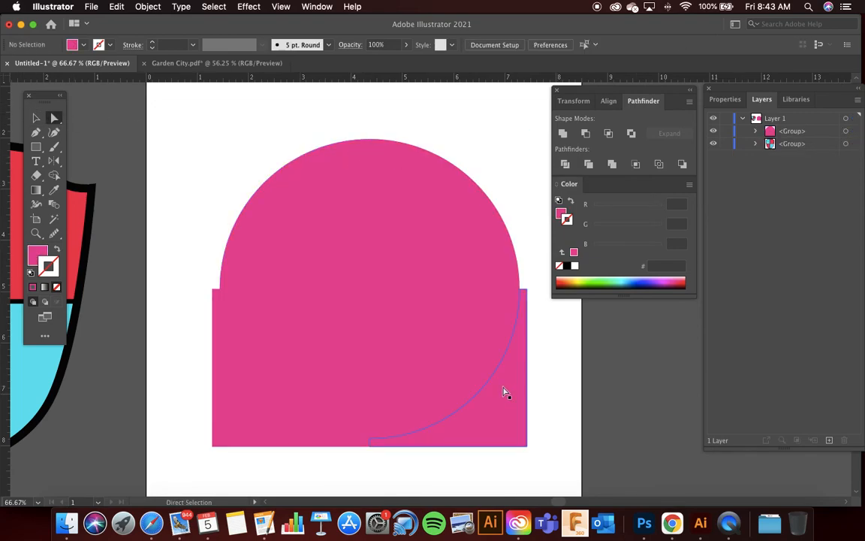
key("Delete")
left_click(271, 429)
key("Delete")
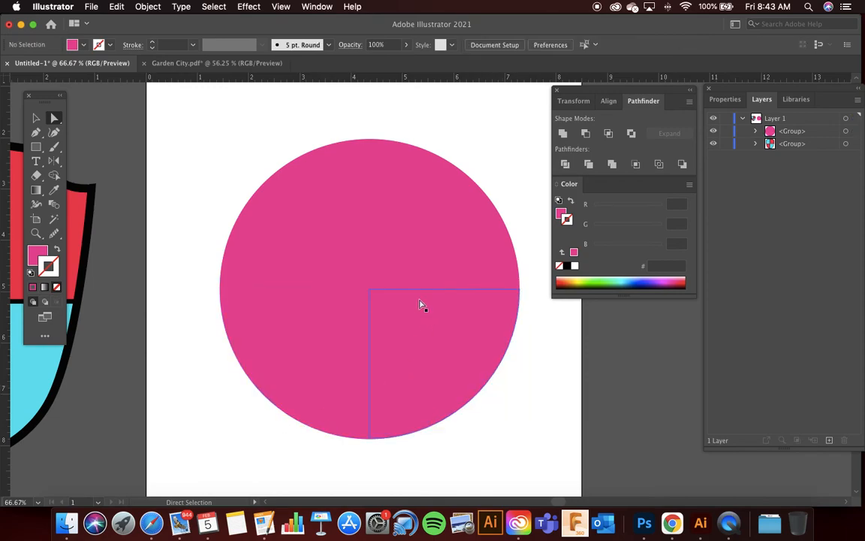
Step: Fill the circle's upper-left and lower-right quarters with green 1AE270, and deselect them
left_click(336, 246)
left_click(413, 349, "shift")
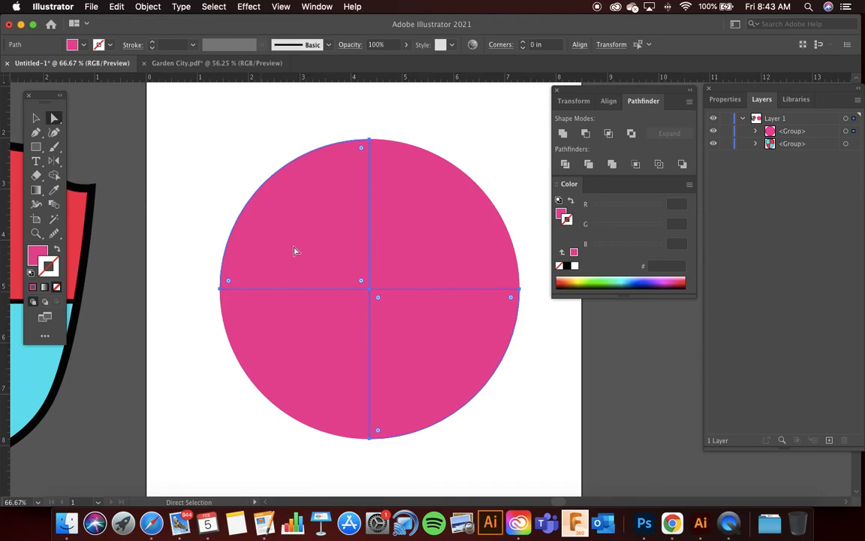
double_click(37, 254)
left_click(372, 377)
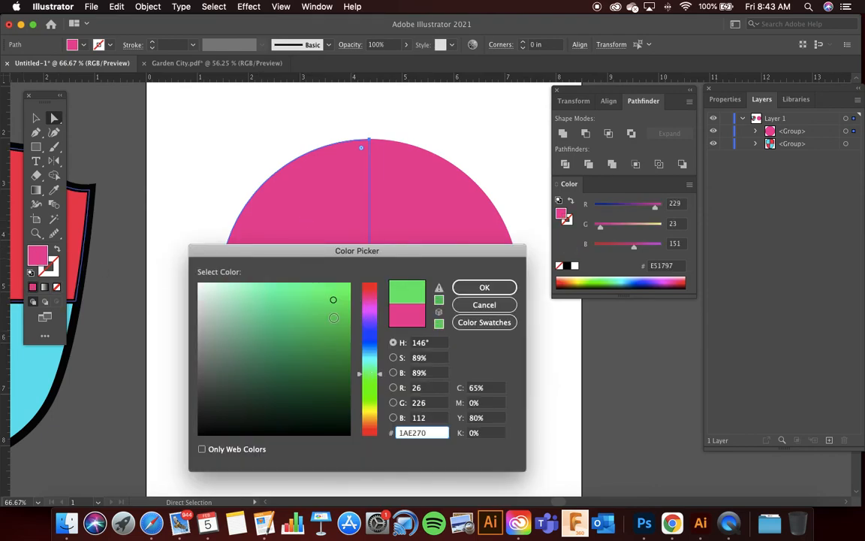
left_click(492, 287)
left_click(482, 166)
scroll(485, 170, "down", 1)
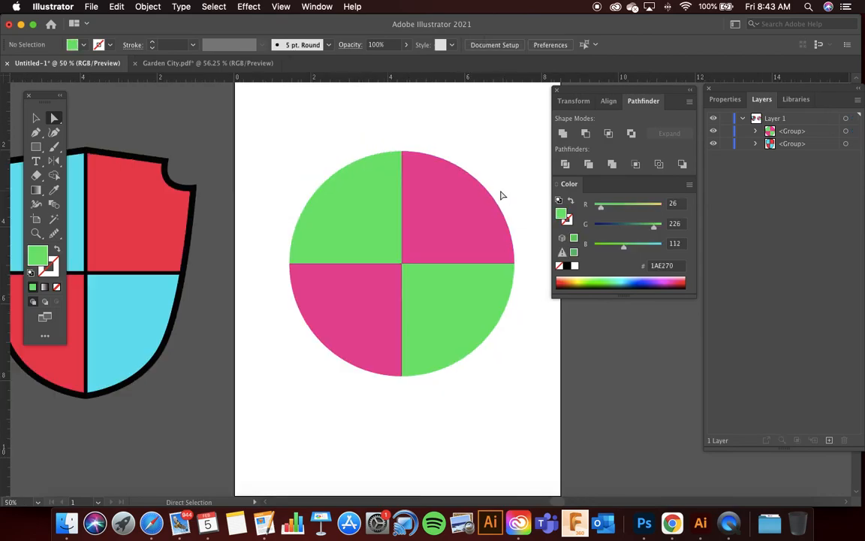
Step: Outline all four quarters of the green and pink circle with an 8 pt near-black 191417 stroke, and deselect the group
left_click(34, 118)
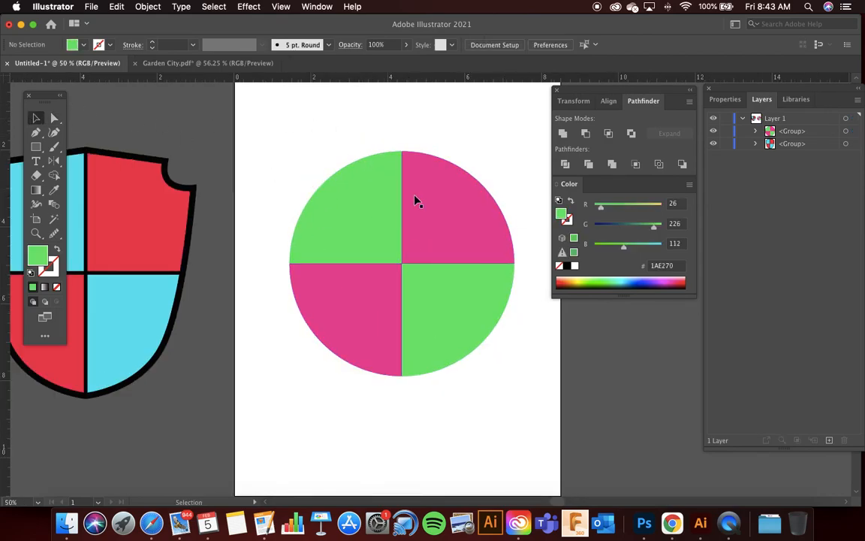
left_click(425, 199)
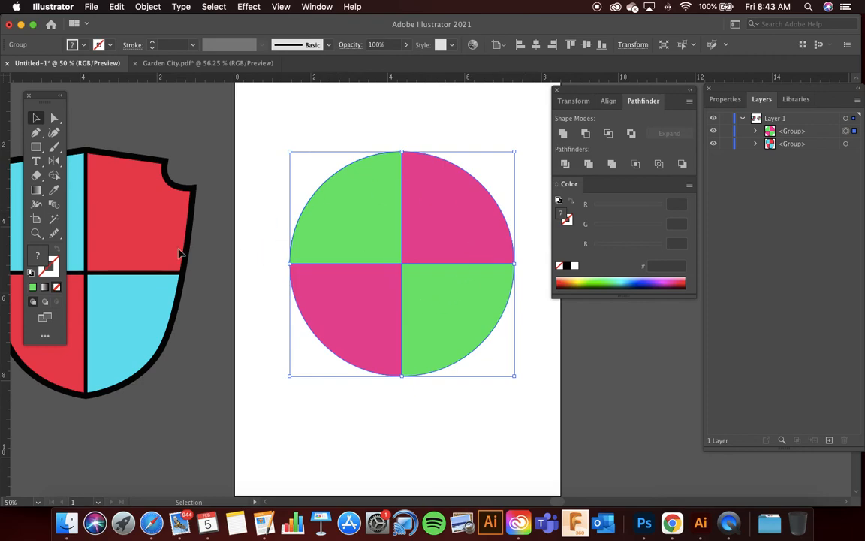
double_click(39, 253)
type("191417")
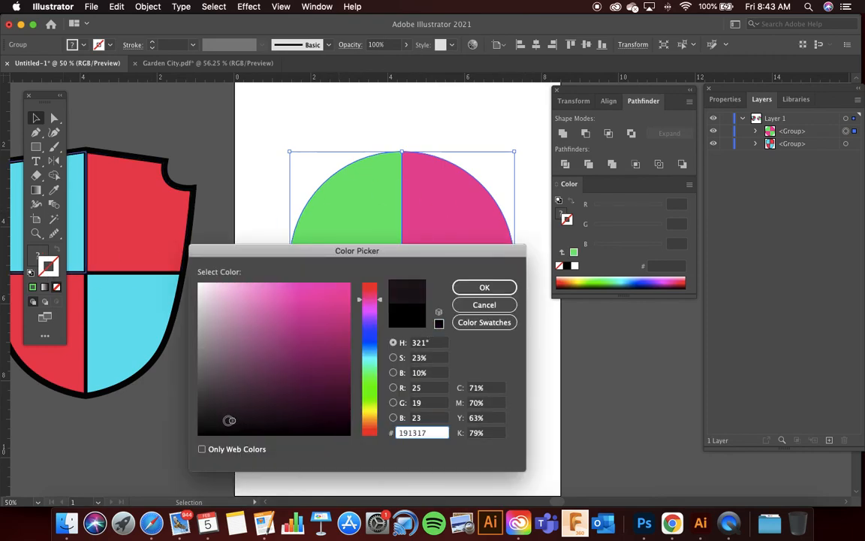
left_click(484, 287)
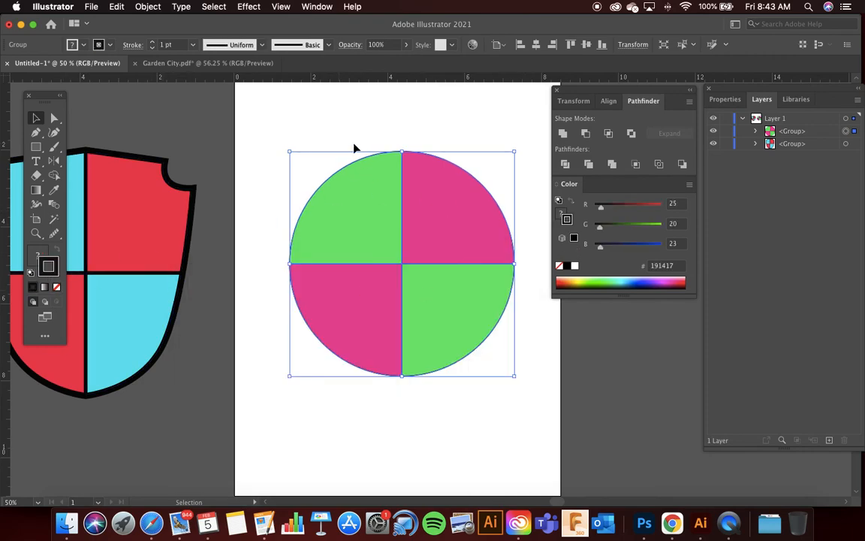
scroll(175, 43, "up", 7)
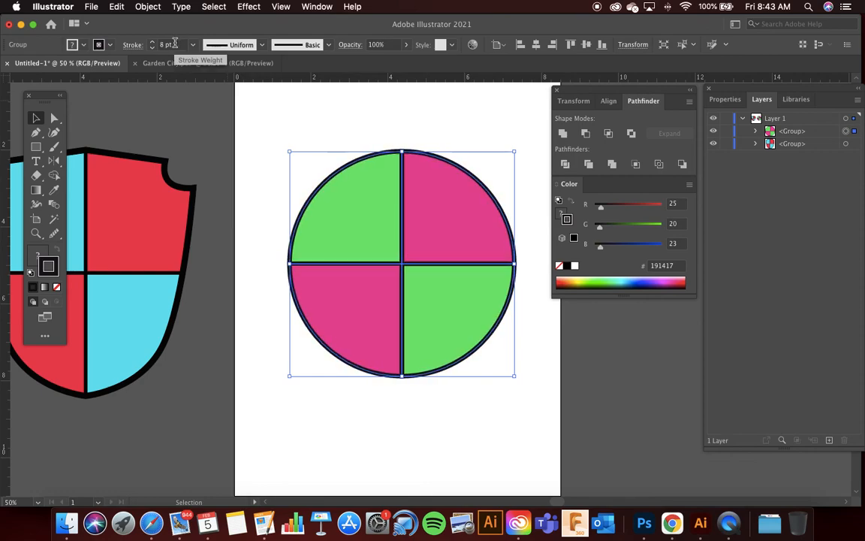
left_click(308, 96)
Step: Examine the outlined circle's quarters up close, and compare the whole circle with the finished shield
scroll(308, 96, "down", 1)
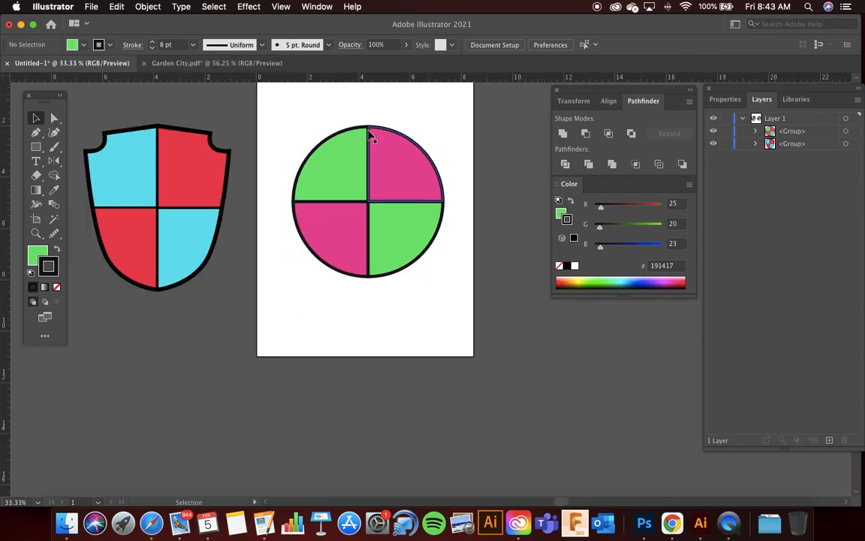
scroll(357, 162, "up", 2)
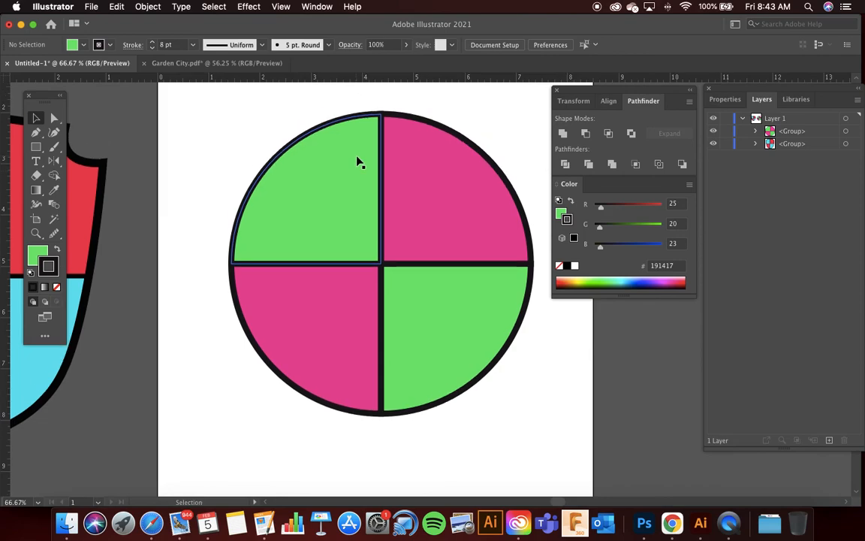
scroll(276, 110, "down", 1)
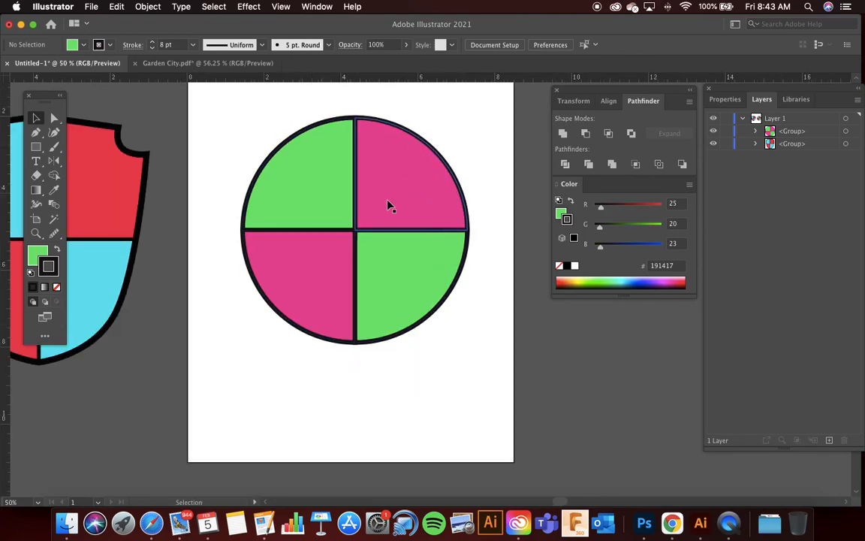
scroll(376, 206, "down", 2)
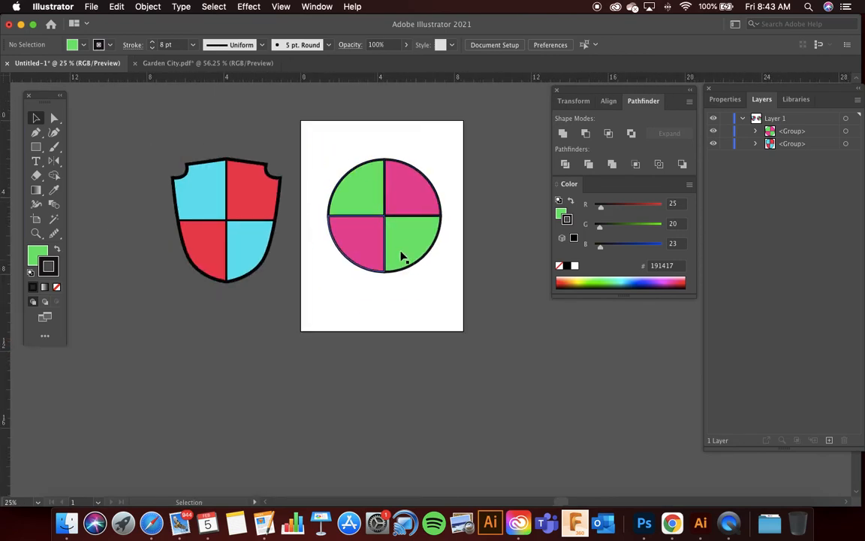
scroll(409, 218, "up", 2)
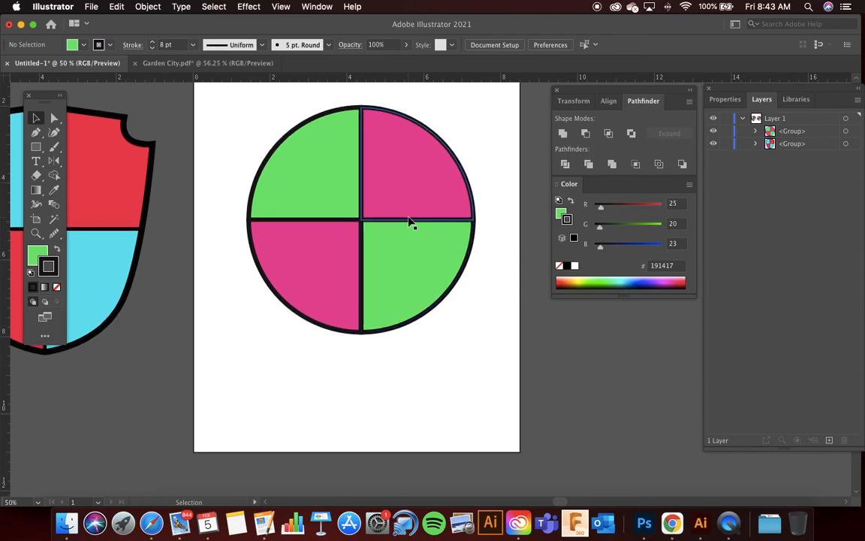
scroll(409, 222, "up", 1)
scroll(409, 222, "left", 2)
scroll(410, 222, "up", 1)
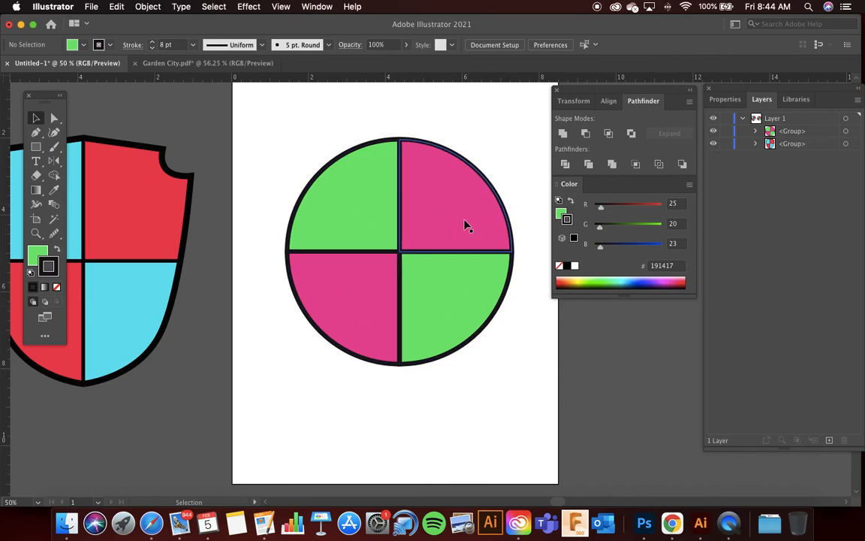
scroll(366, 206, "down", 1)
scroll(365, 206, "left", 2)
scroll(366, 205, "up", 1)
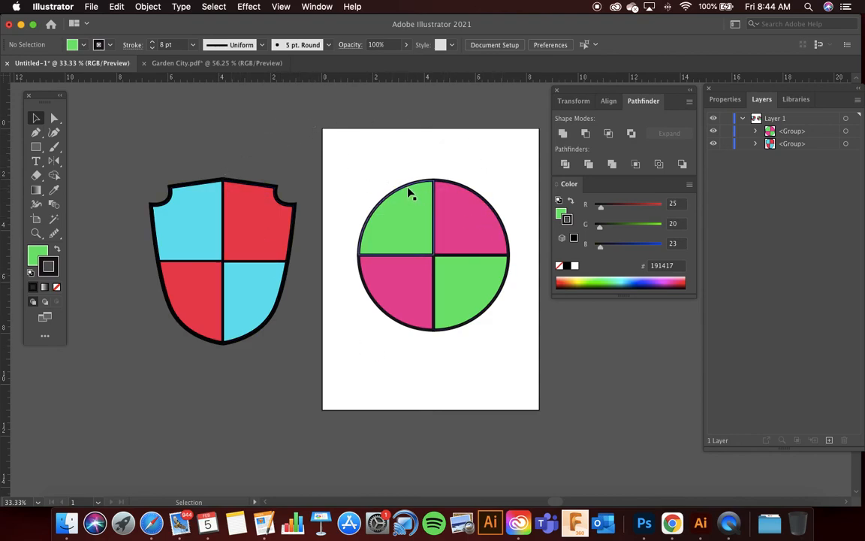
left_click(728, 522)
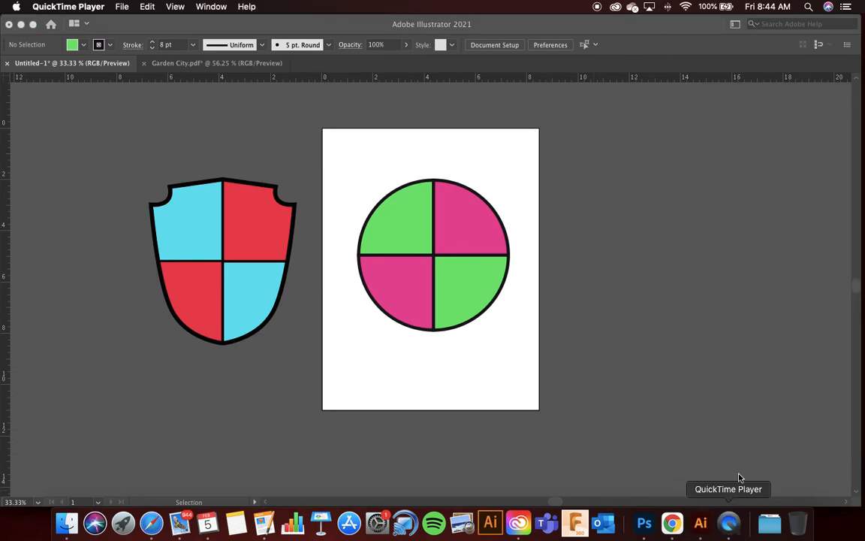